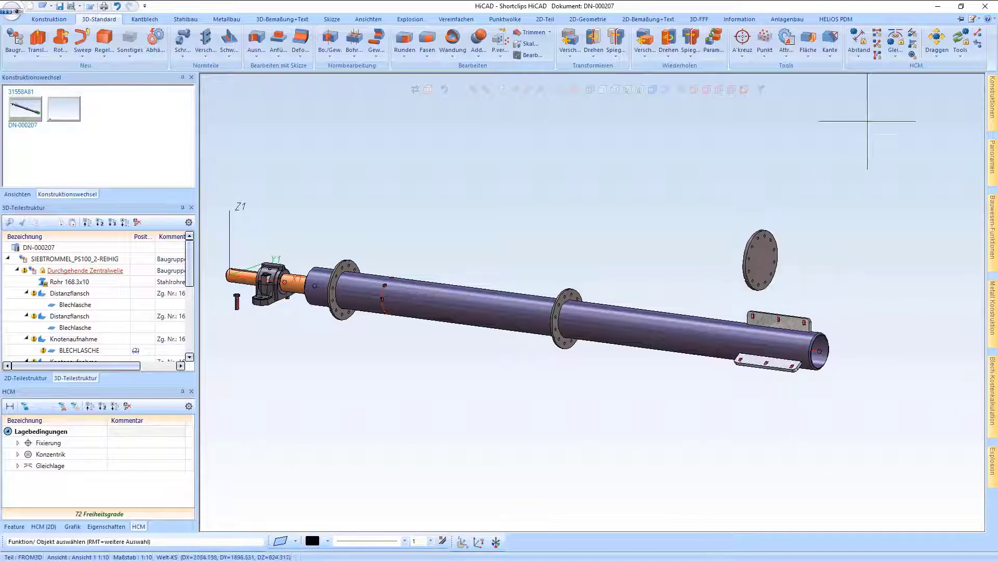
- Add a coincidence (Gleichlage) constraint between the loose round flange's flat face and the end face of the large tube
click(896, 37)
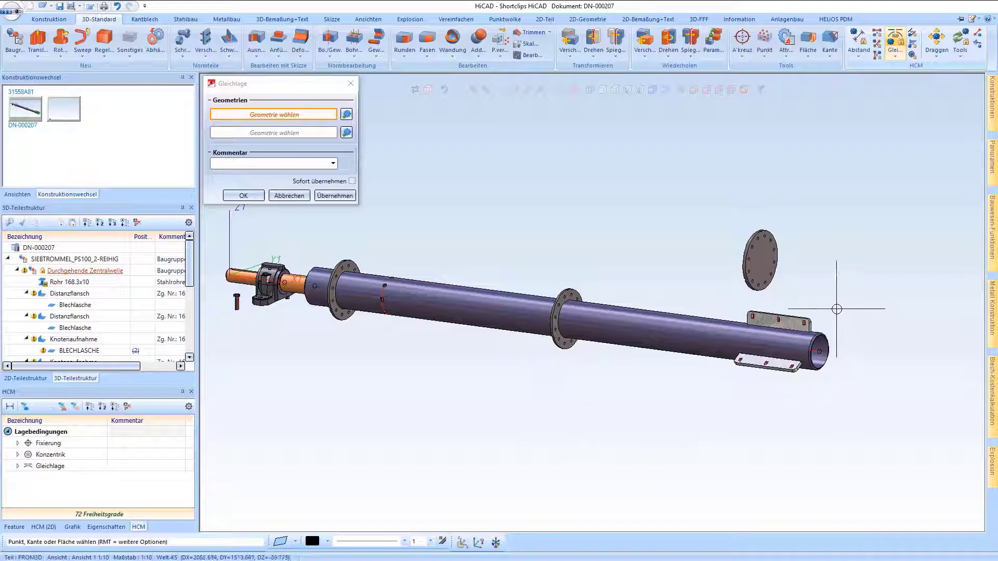
scroll(763, 258, up, 3)
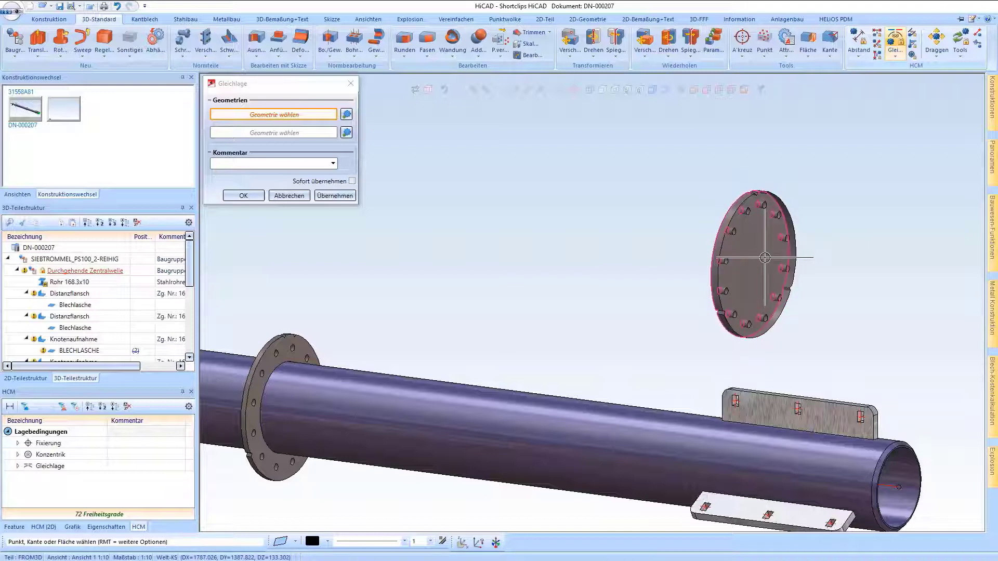
click(764, 257)
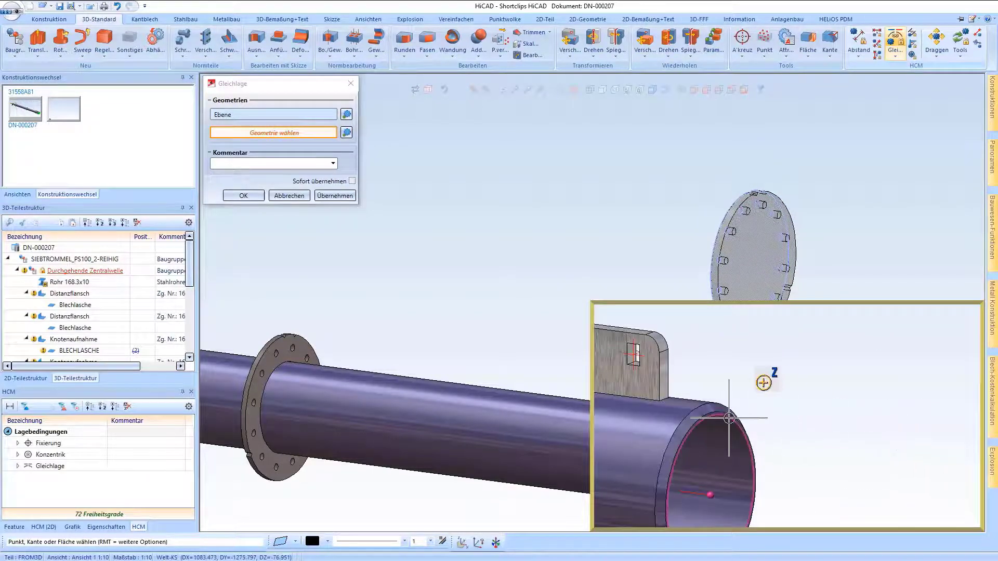
click(718, 396)
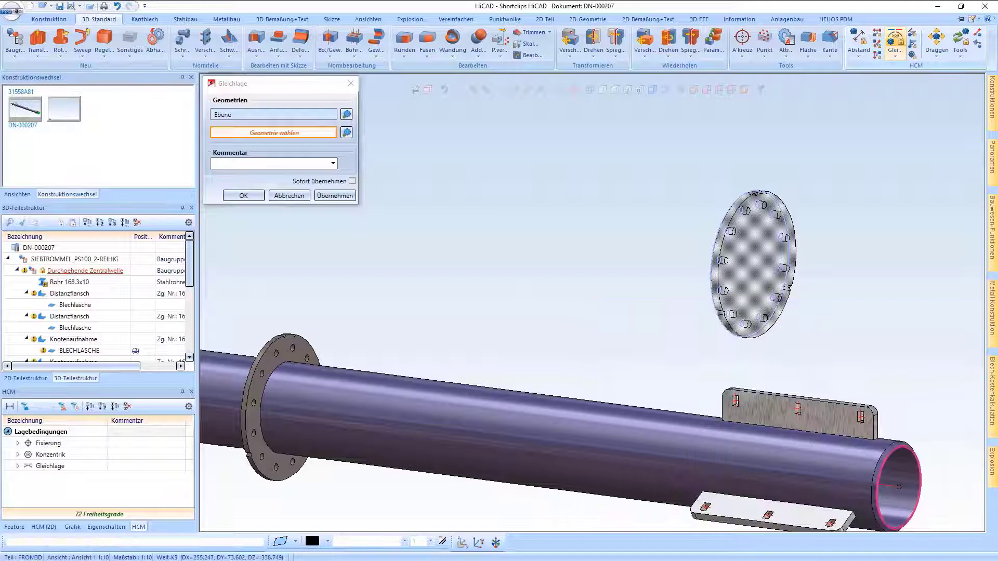
scroll(687, 310, down, 2)
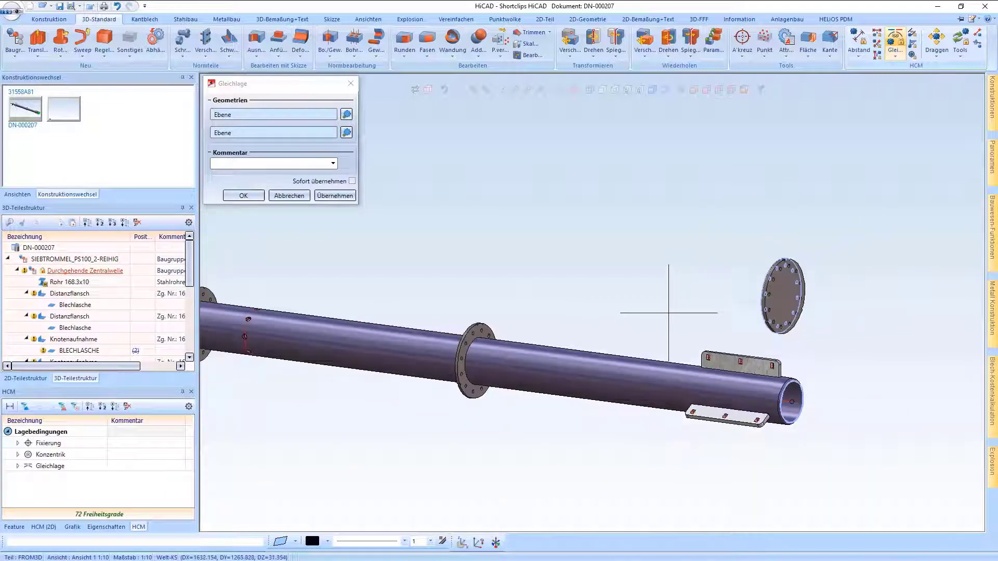
middle_click(648, 250)
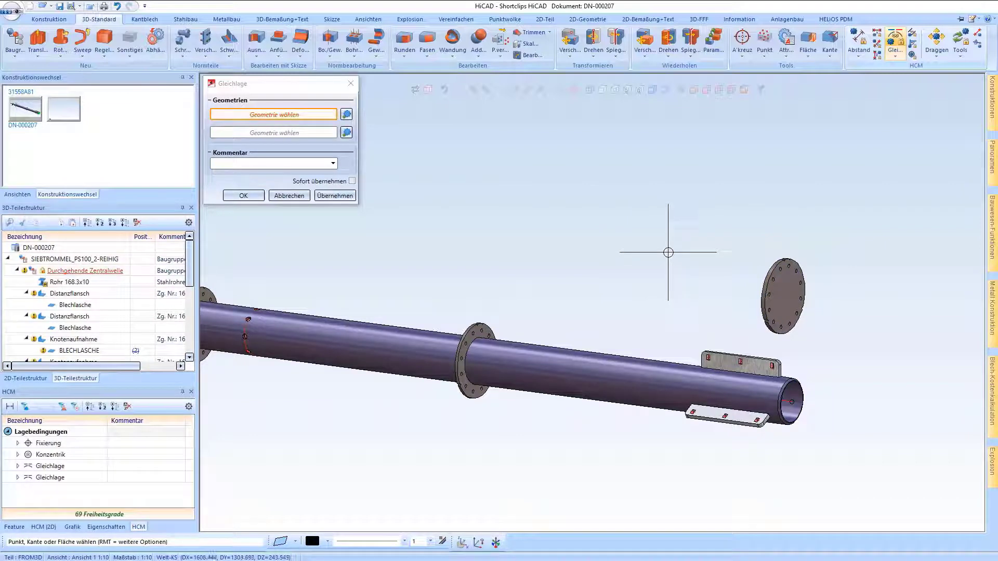
middle_click(668, 253)
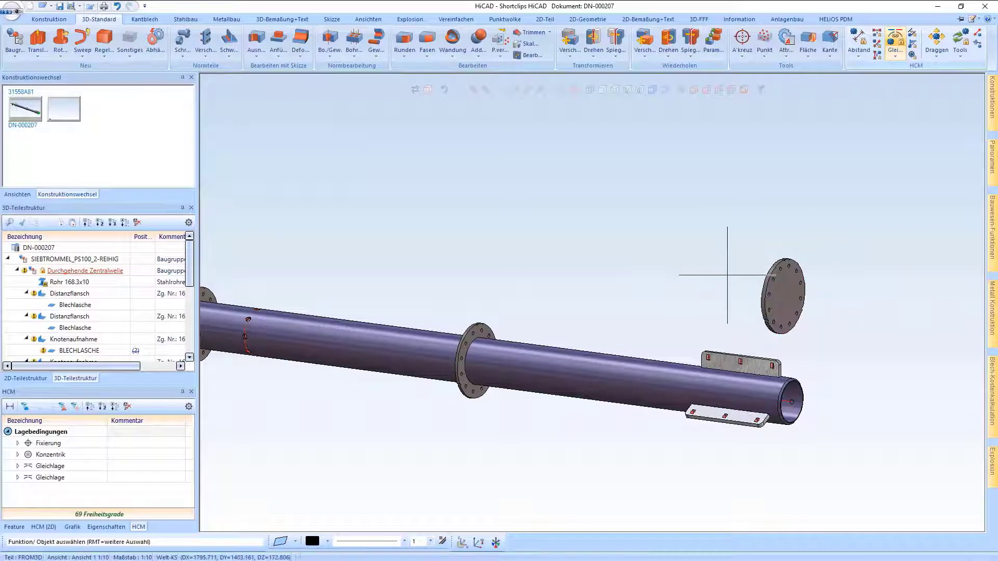
- Make the end flange concentric (Konzentrik) with the large tube and add the comment "Flansch an Welle" to the constraint
click(894, 54)
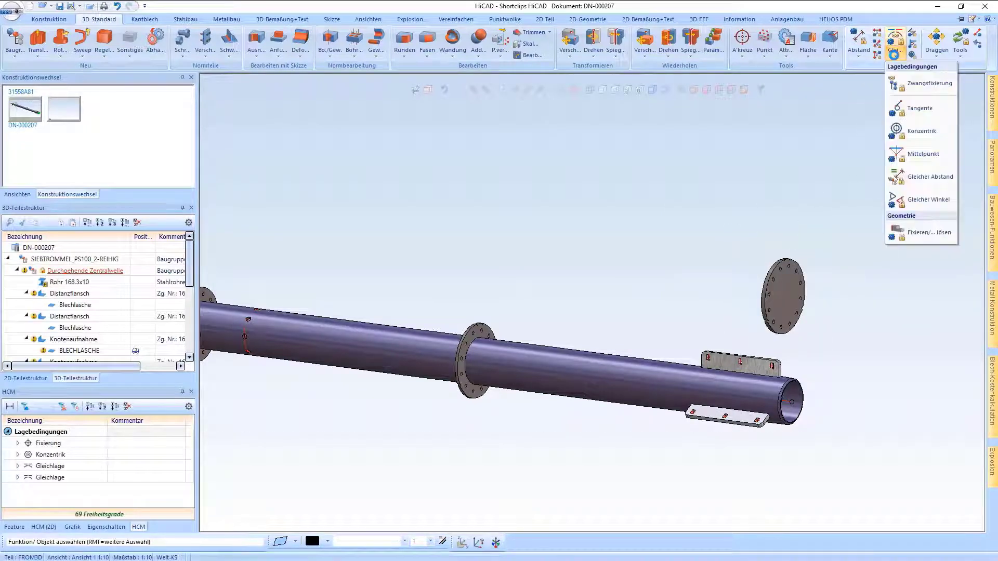
click(920, 131)
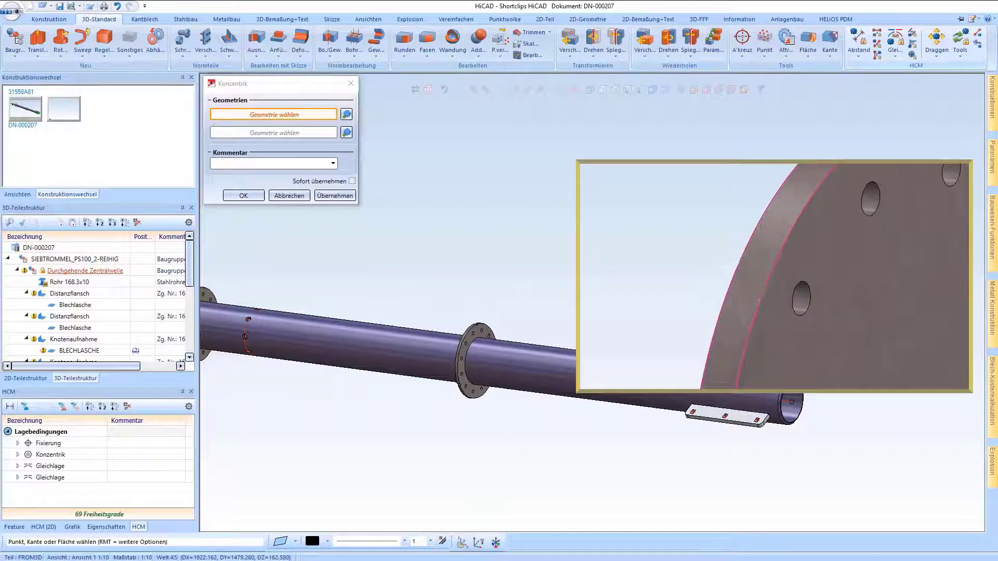
click(768, 275)
click(762, 390)
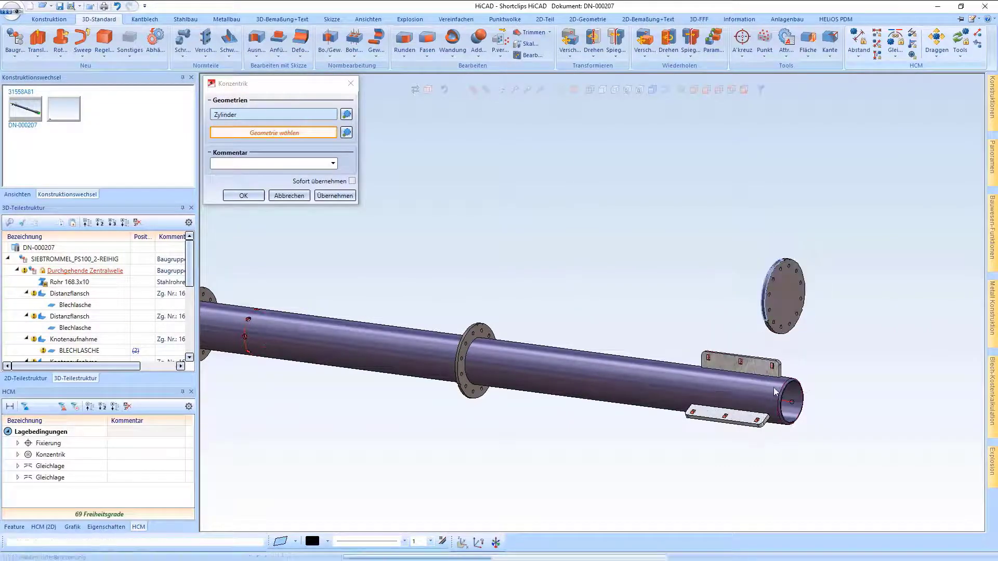
click(774, 392)
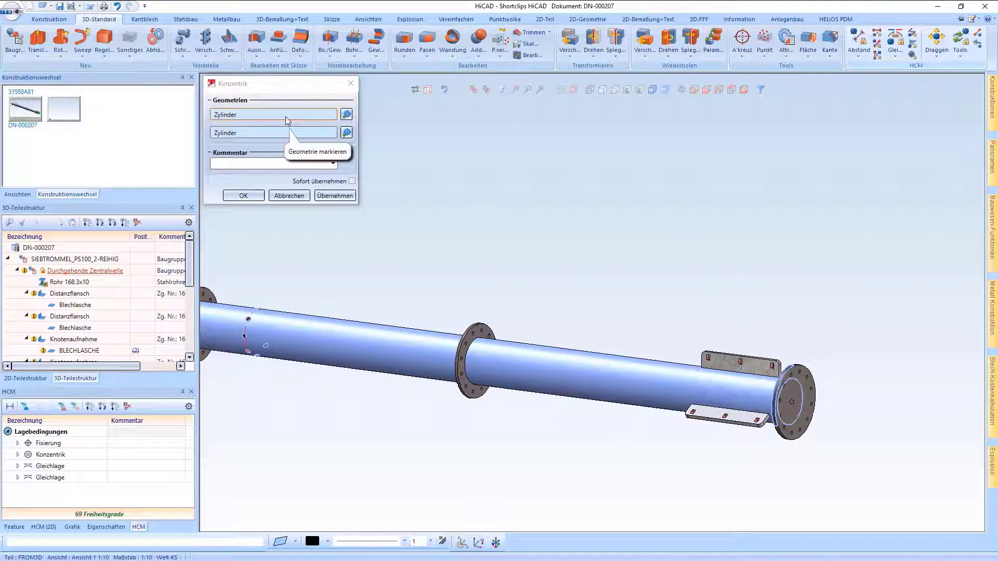
click(245, 165)
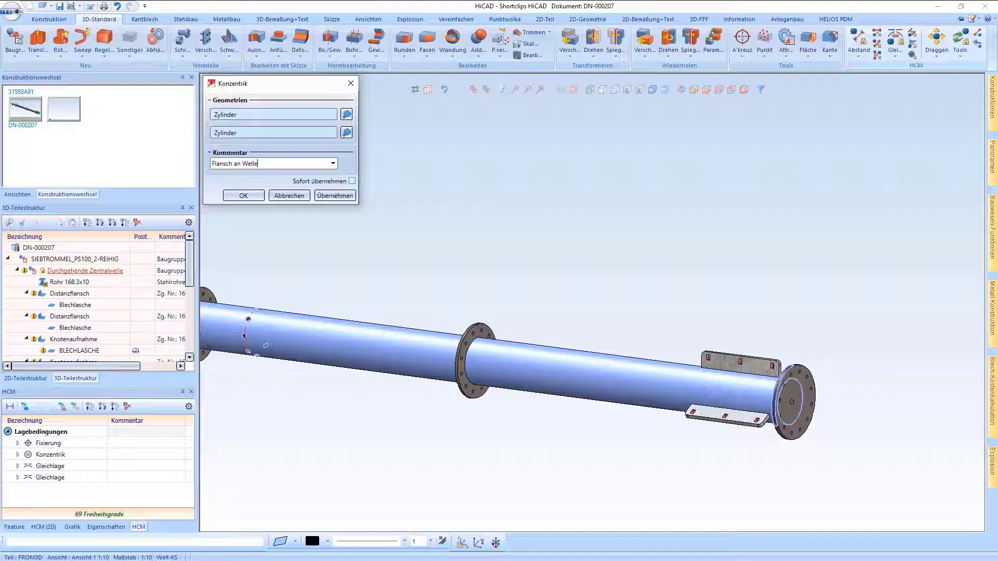
click(241, 197)
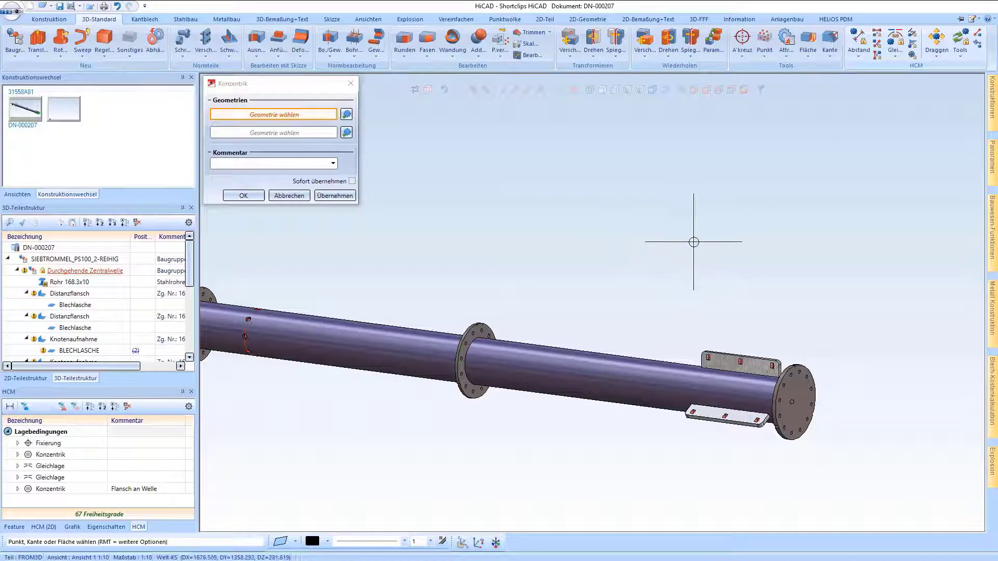
- Make the spacer flange at the middle of the large tube concentric with the tube, using their cylindrical surfaces
scroll(714, 256, down, 1)
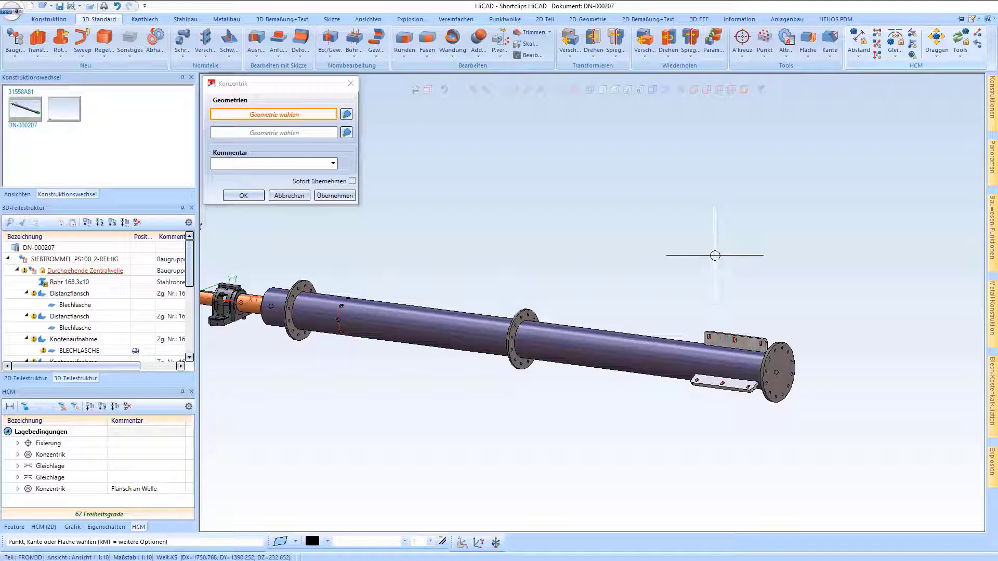
scroll(510, 317, up, 3)
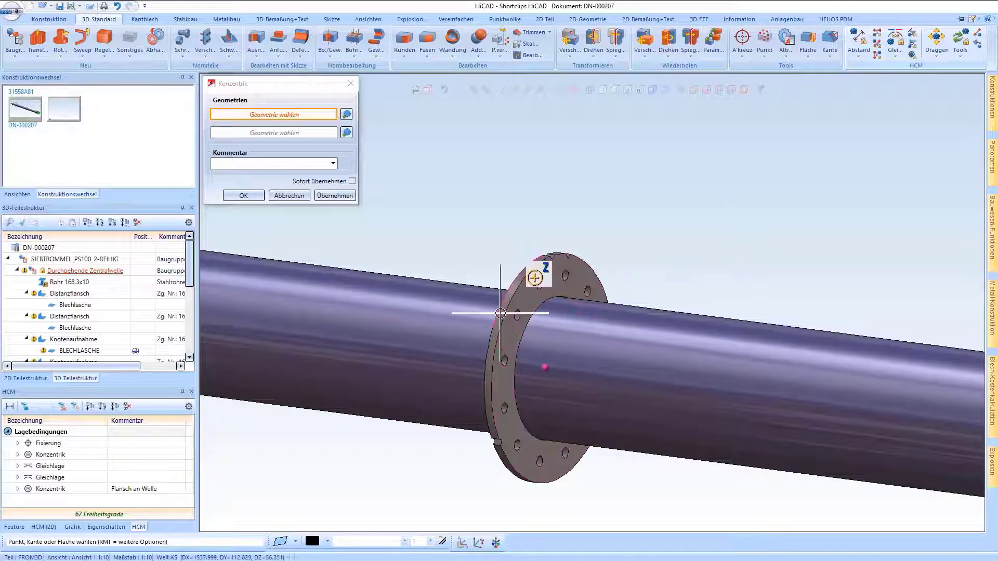
scroll(517, 291, up, 3)
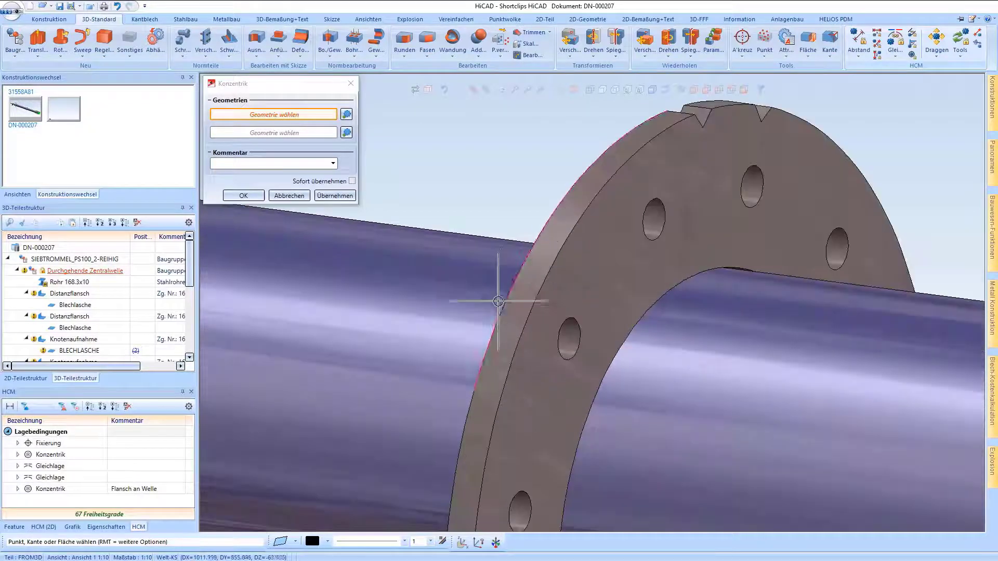
click(524, 282)
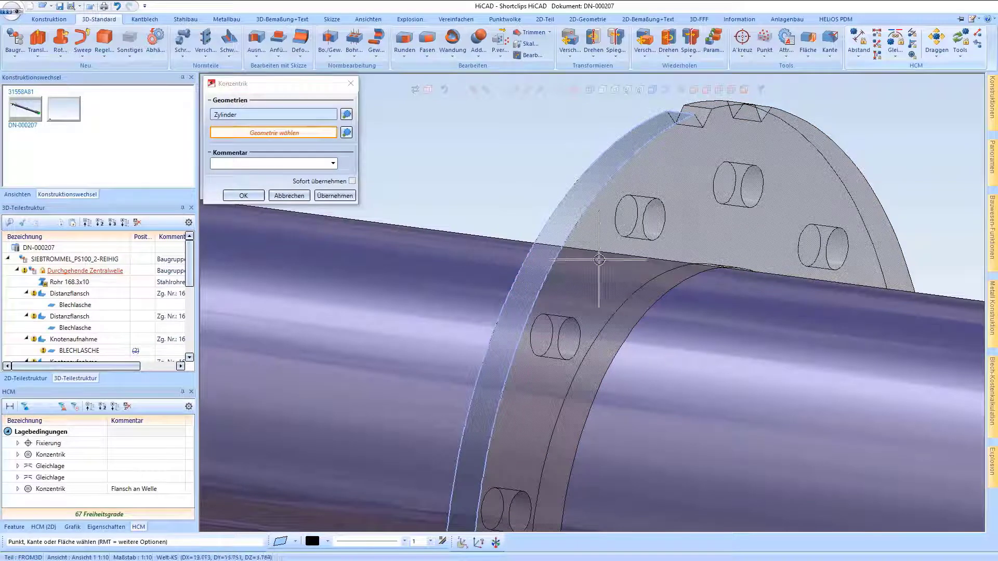
scroll(499, 296, down, 3)
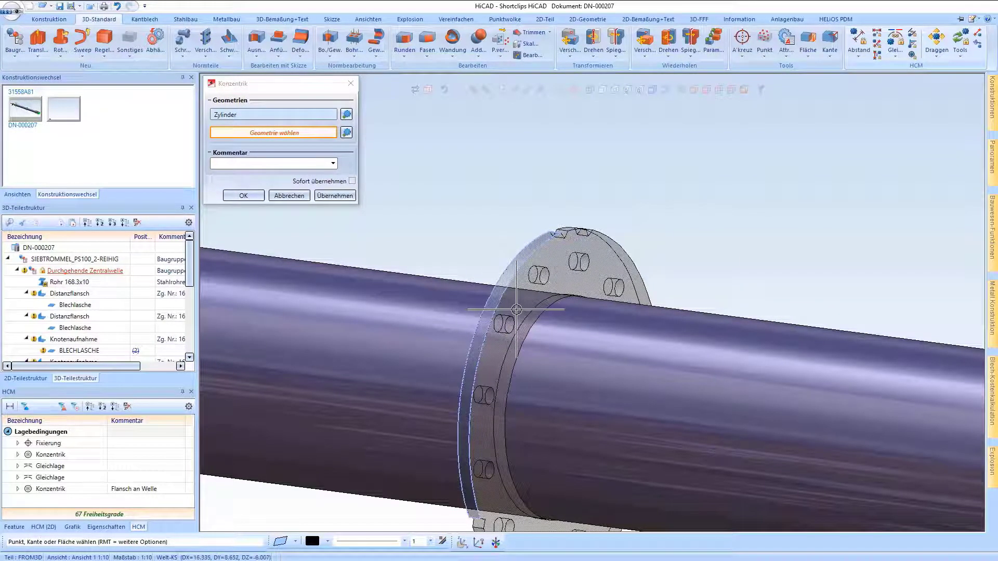
click(516, 309)
scroll(520, 310, down, 4)
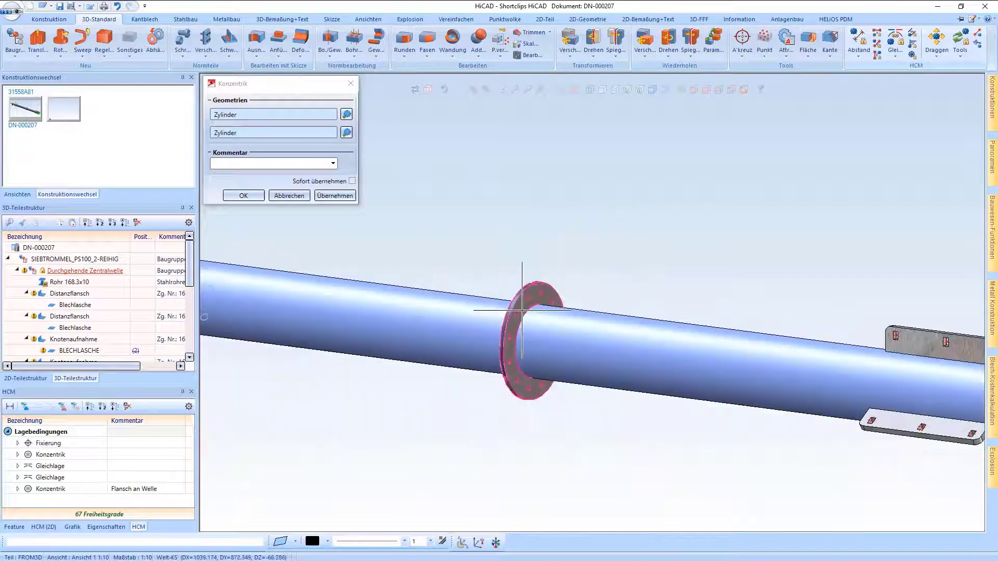
middle_click(526, 259)
- Make the large tube concentric with the disc on the inner shaft, using their cylindrical surfaces, and finish the concentric constraints
scroll(591, 268, down, 2)
scroll(317, 269, up, 4)
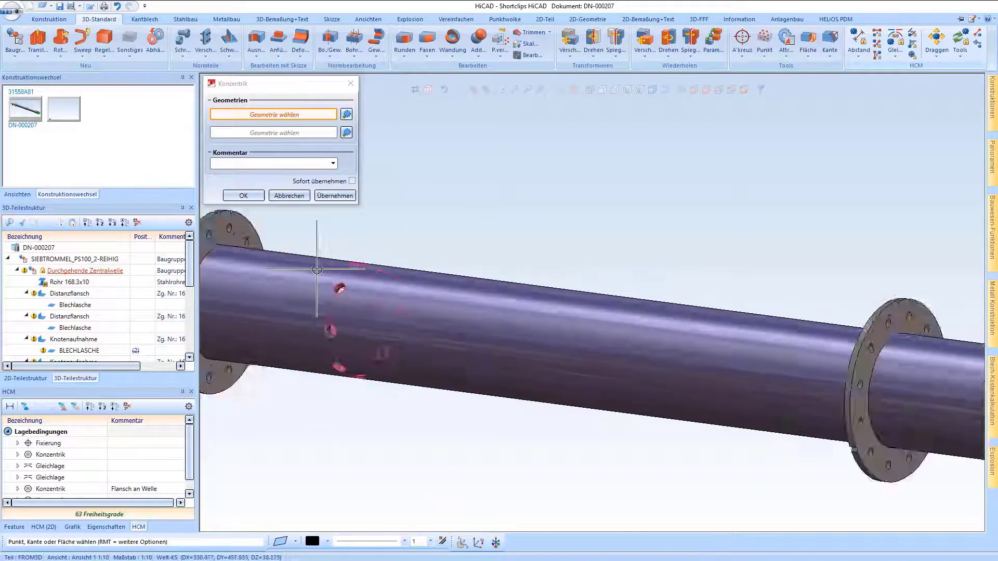
scroll(456, 244, down, 1)
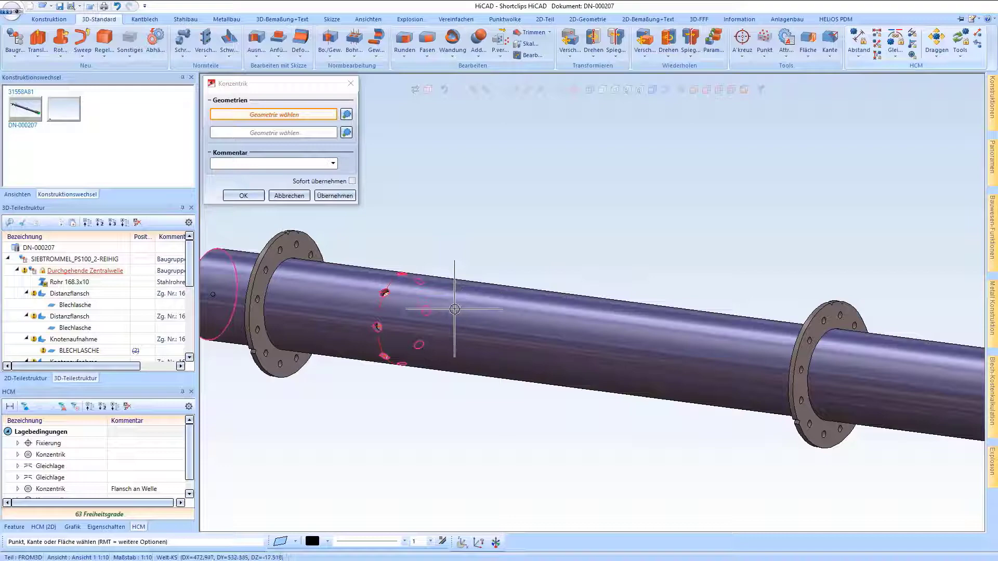
click(454, 309)
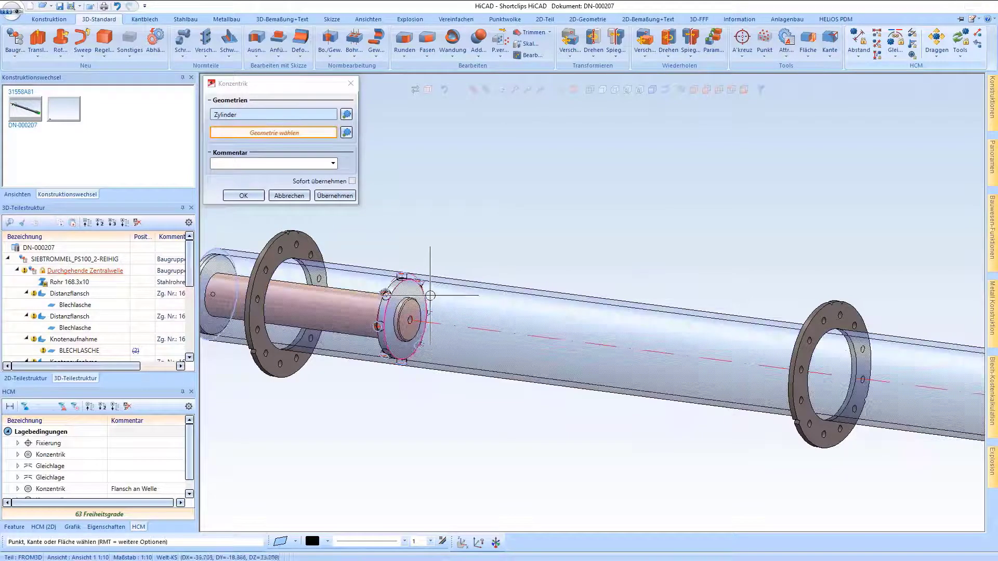
scroll(392, 310, up, 5)
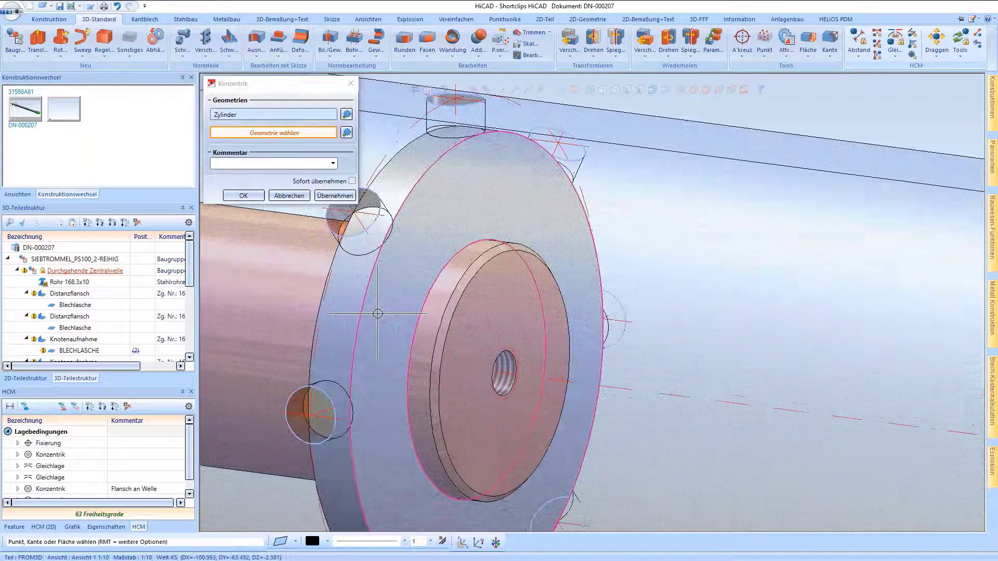
click(355, 292)
scroll(355, 293, down, 5)
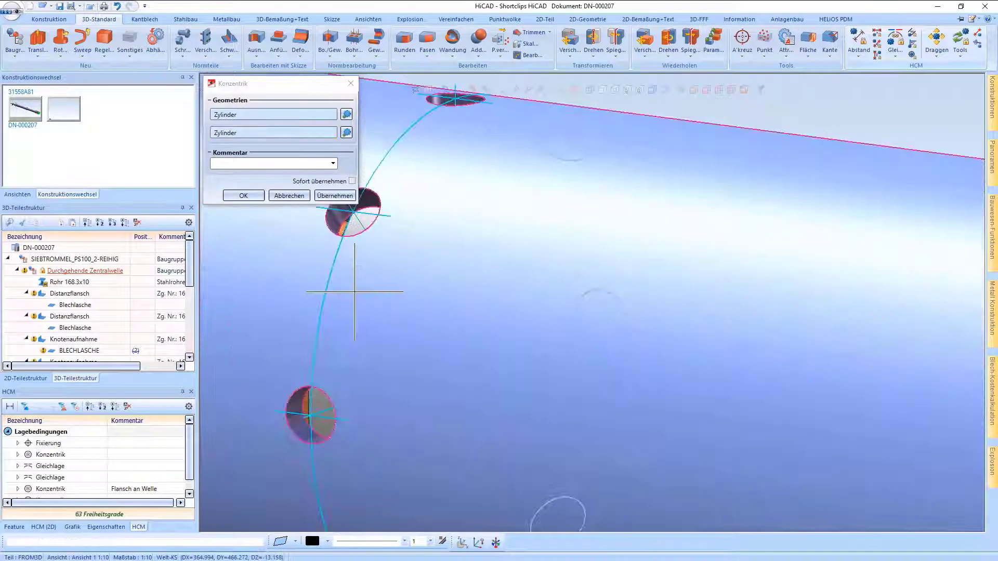
middle_click(516, 171)
scroll(553, 271, down, 3)
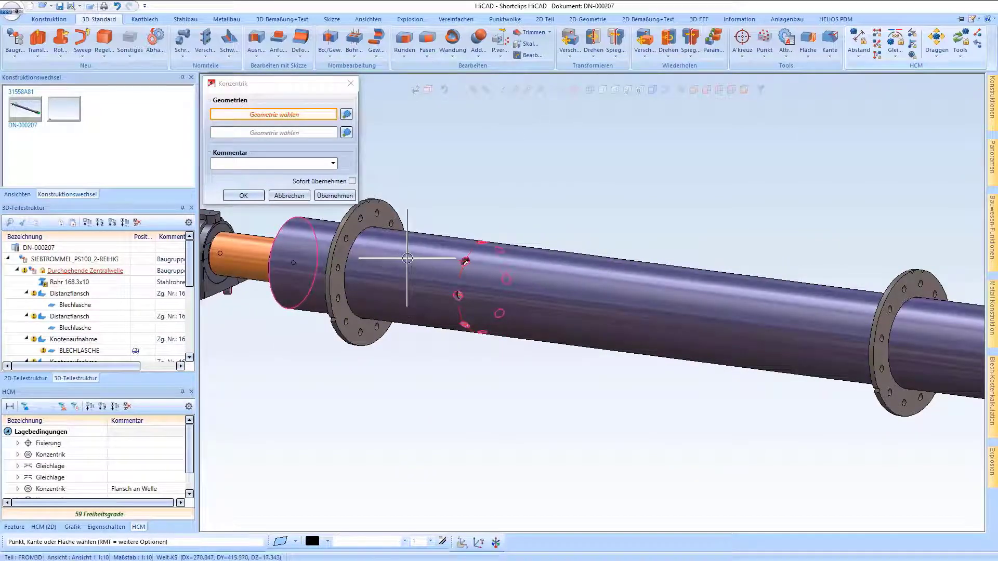
middle_drag(425, 259, 496, 270)
scroll(499, 304, down, 2)
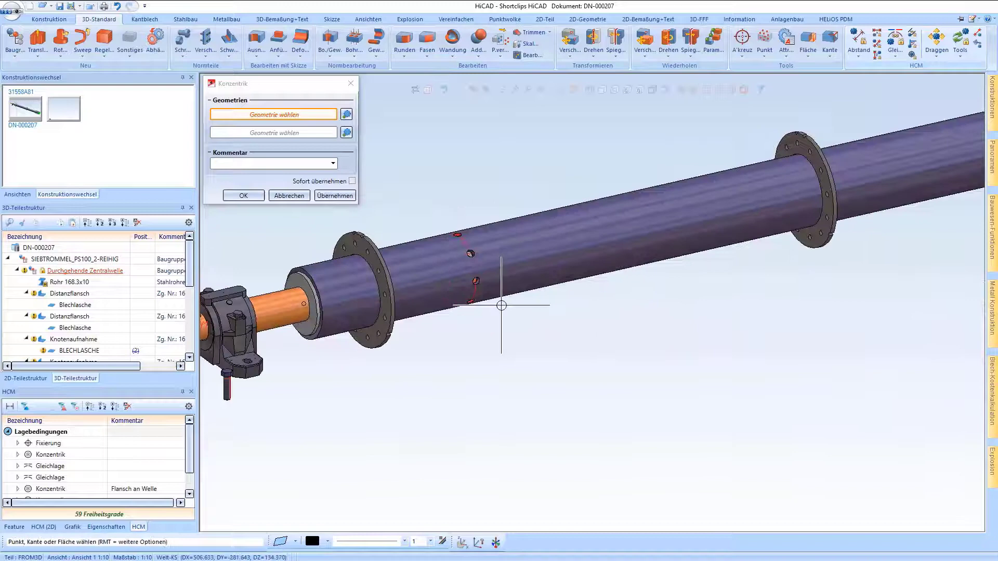
middle_click(450, 324)
- Add a distance (Abstand) constraint between the tube's bearing-side end face and the inner disc's flat face, placing its dimension line above the tube
scroll(455, 362, down, 1)
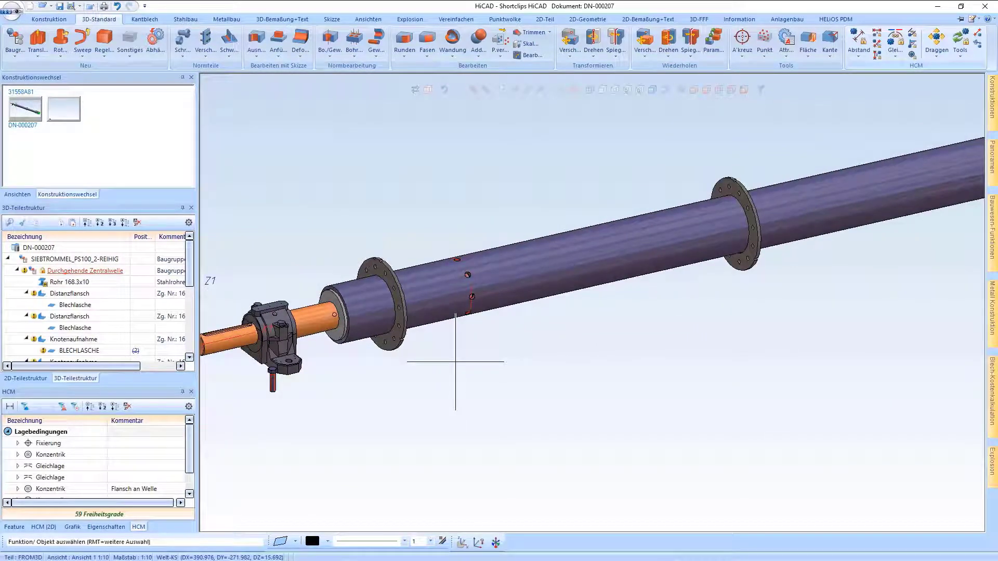
click(859, 42)
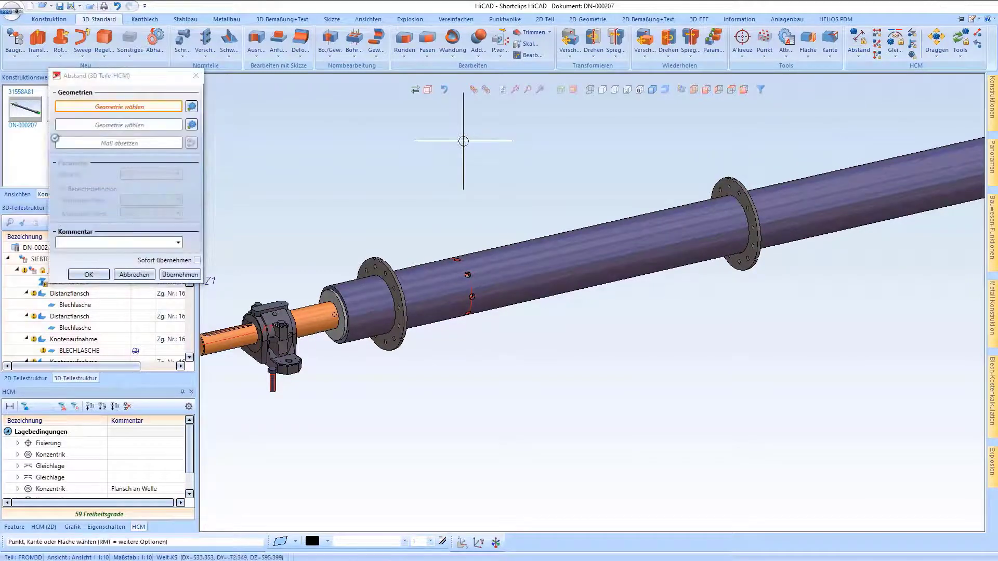
drag(116, 82, 151, 88)
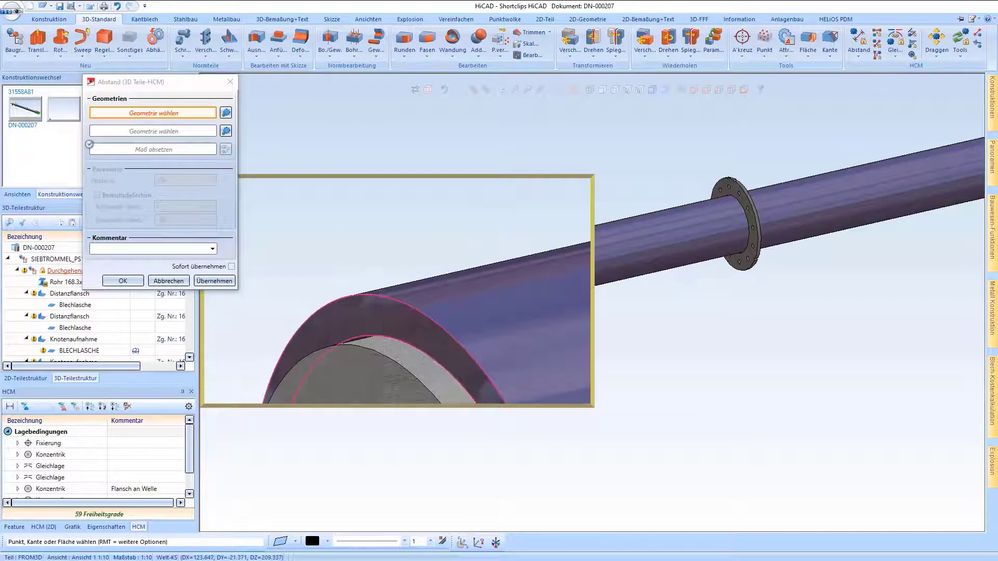
click(380, 312)
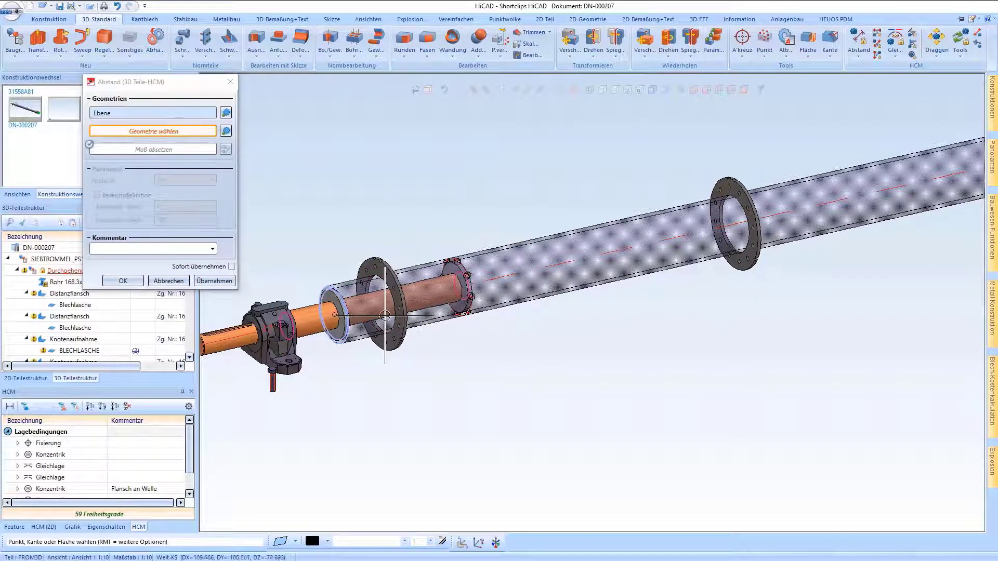
scroll(458, 262, up, 5)
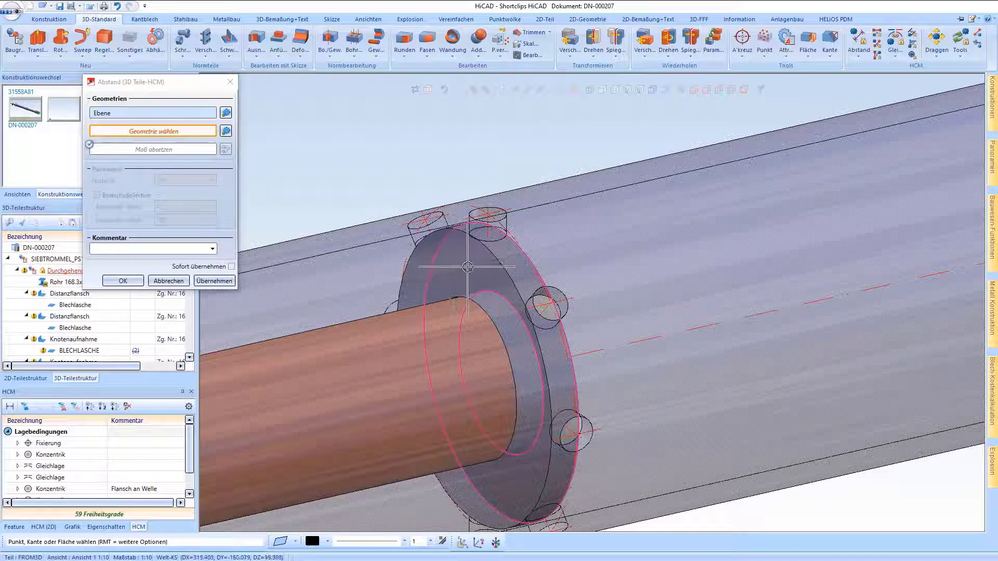
click(468, 267)
scroll(487, 262, down, 4)
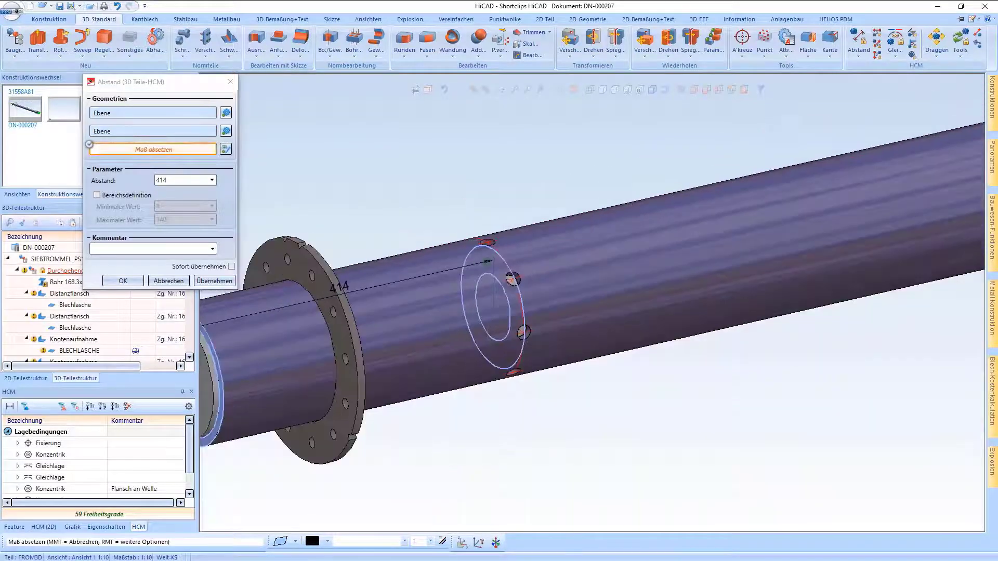
scroll(515, 234, down, 3)
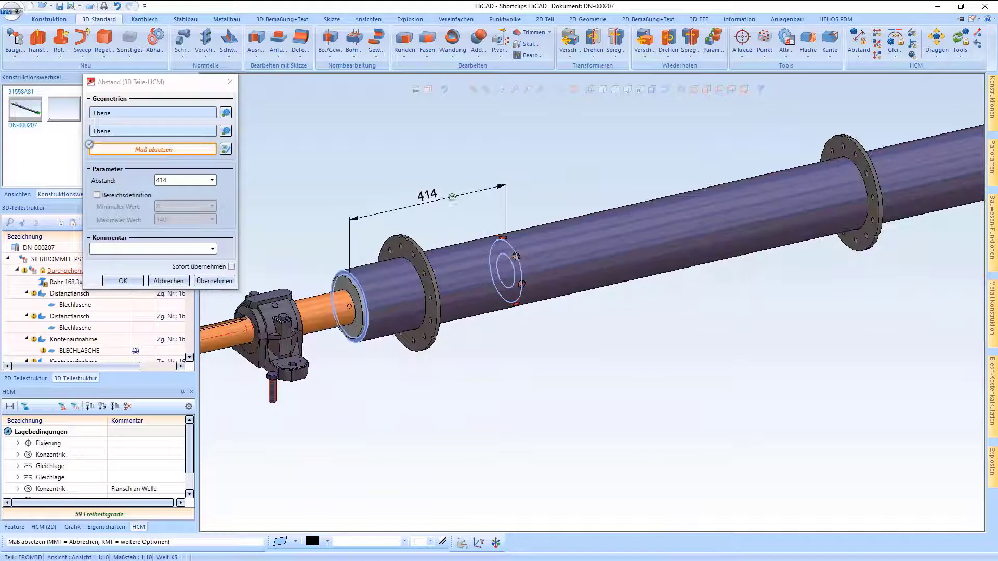
click(452, 197)
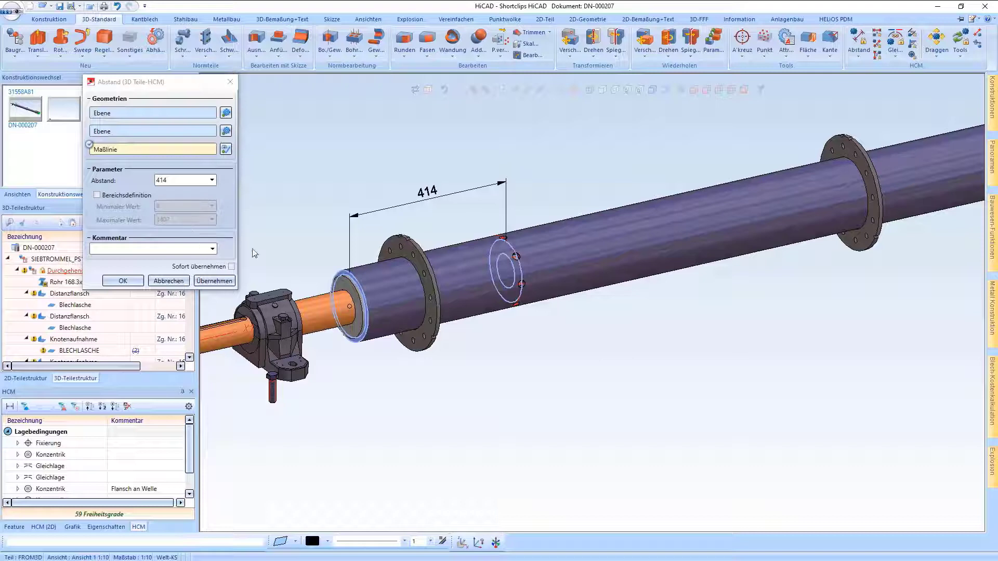
middle_click(344, 174)
scroll(449, 204, down, 1)
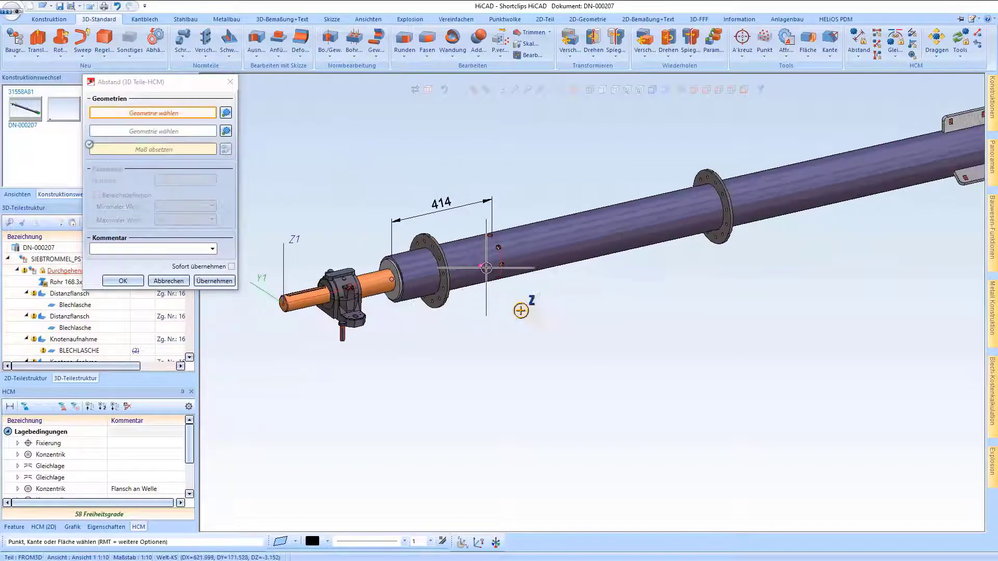
- Undo the last distance constraint between the large tube and the inner disc
scroll(486, 267, down, 2)
scroll(436, 242, up, 4)
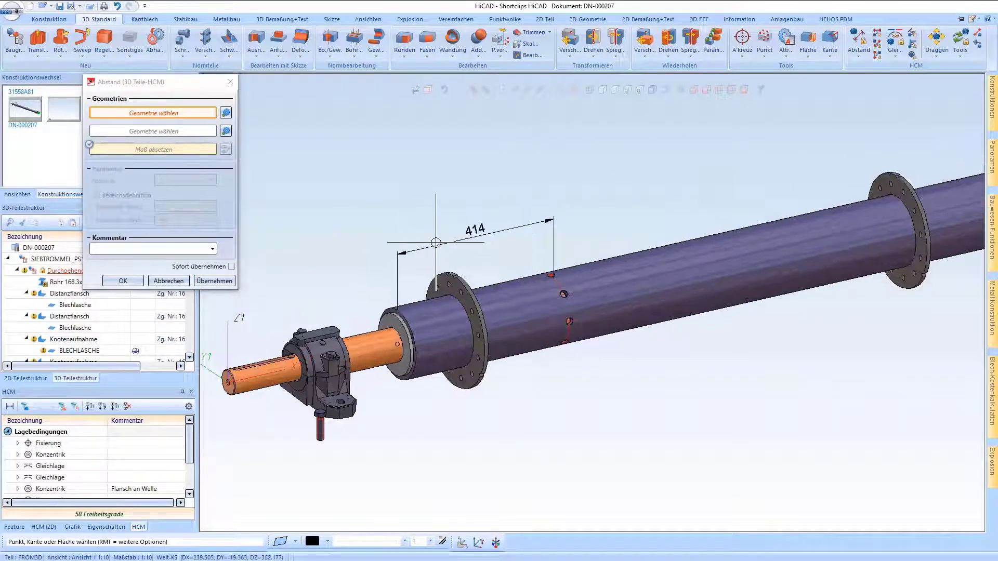
click(446, 89)
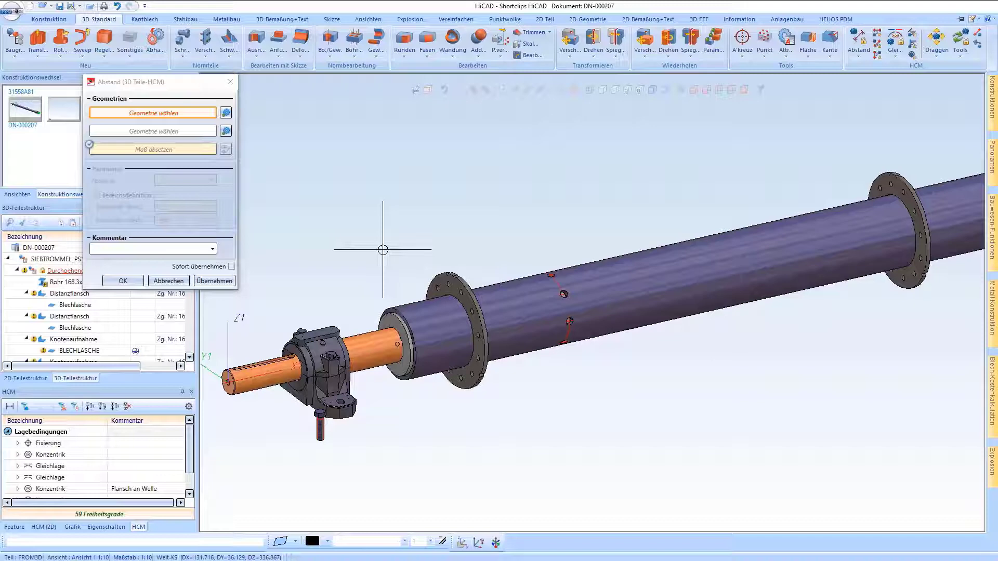
- Recreate the distance (Abstand) constraint from the tube's bearing-side end face to the inner disc's flat face, with its dimension line above the tube
scroll(387, 317, up, 5)
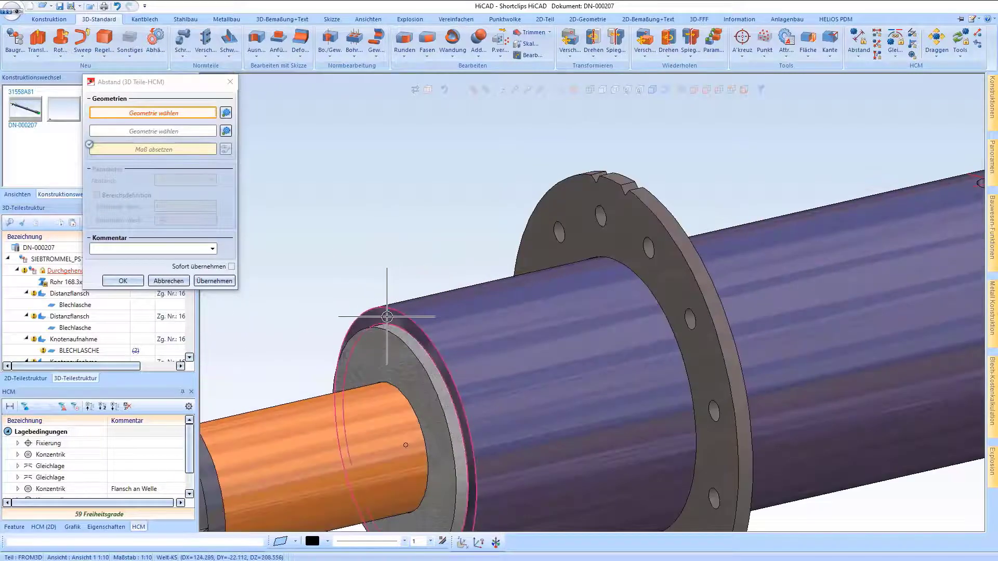
click(386, 317)
scroll(572, 400, down, 4)
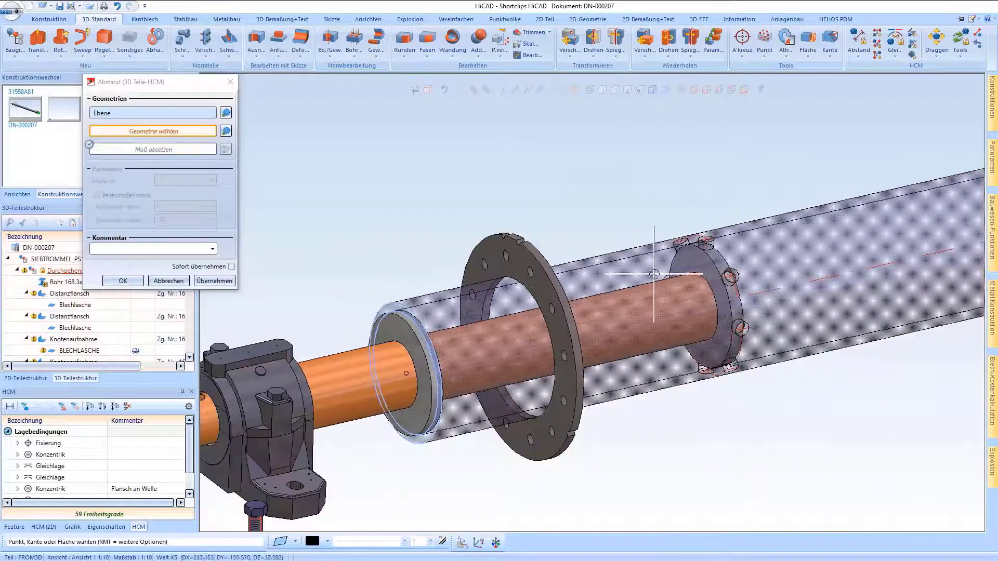
scroll(699, 263, up, 6)
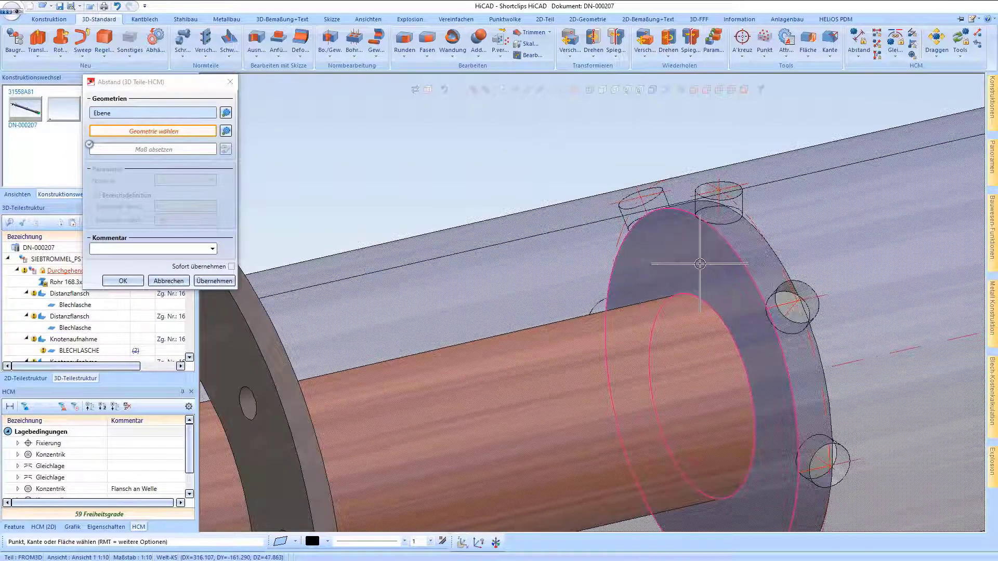
click(700, 262)
scroll(703, 261, down, 6)
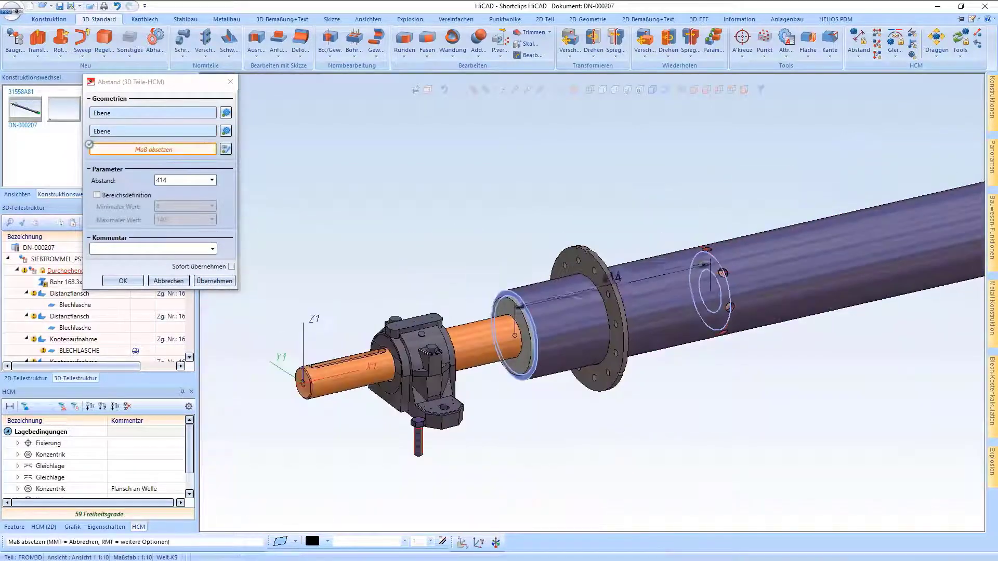
click(636, 209)
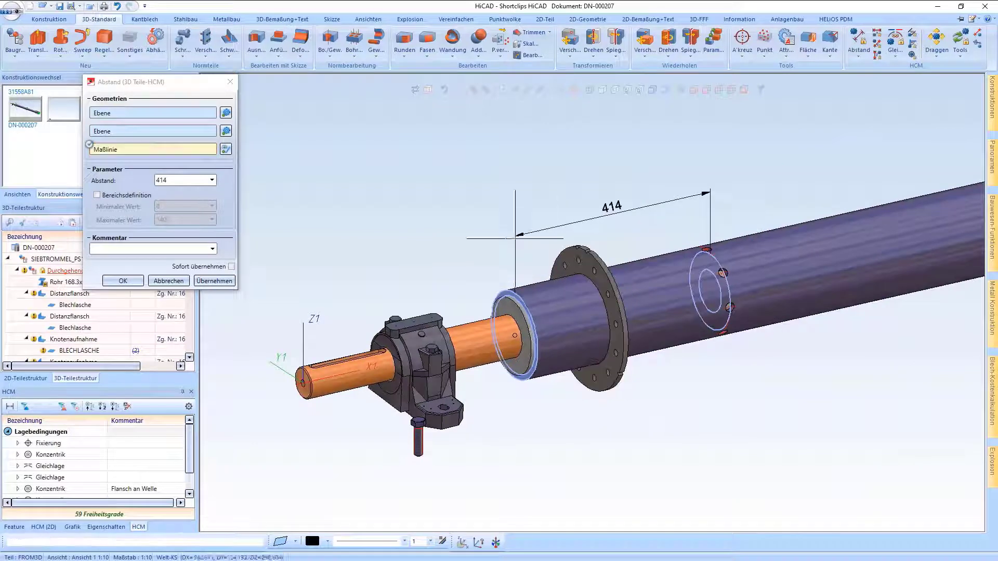
middle_click(440, 188)
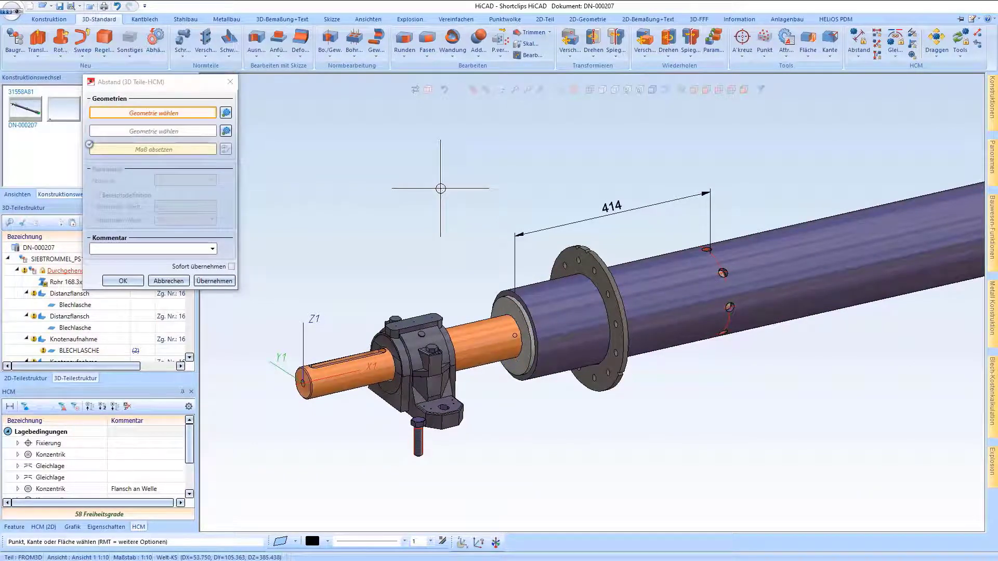
middle_click(440, 188)
- Make the loose bolt's XY coordinate plane under its head coincident (Gleichlage) with the top face of the bearing housing's foot
scroll(408, 234, down, 4)
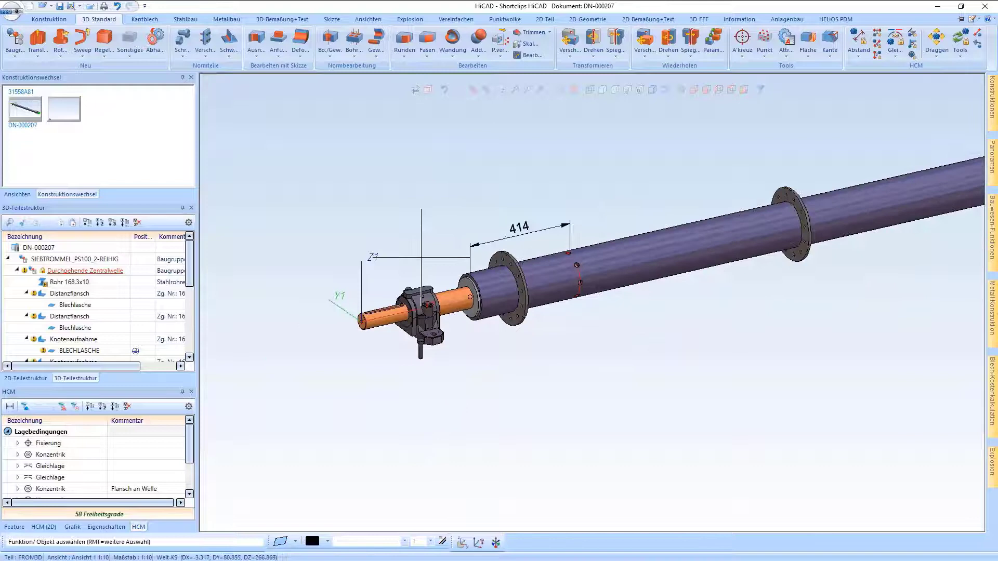
scroll(421, 256, down, 3)
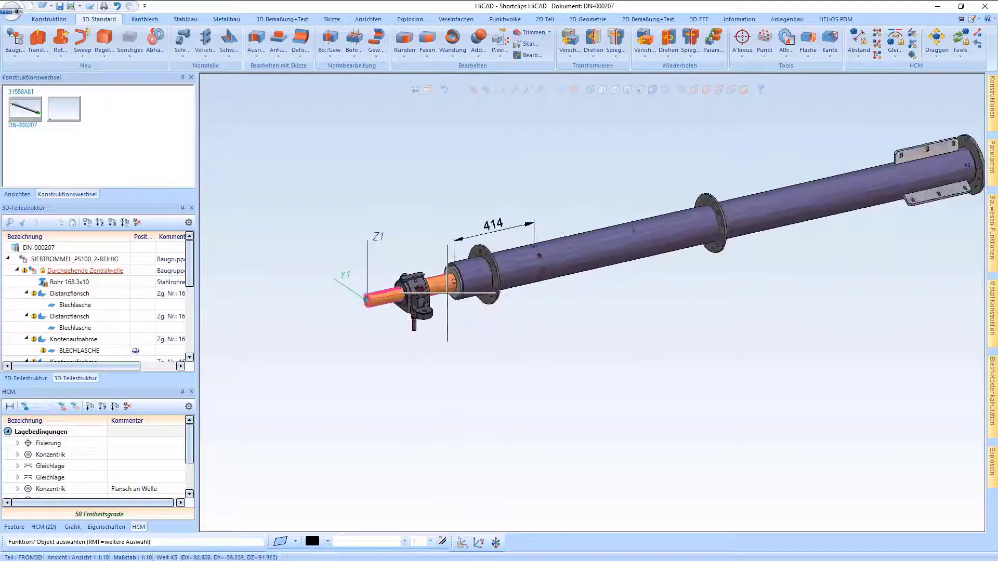
scroll(447, 294, up, 5)
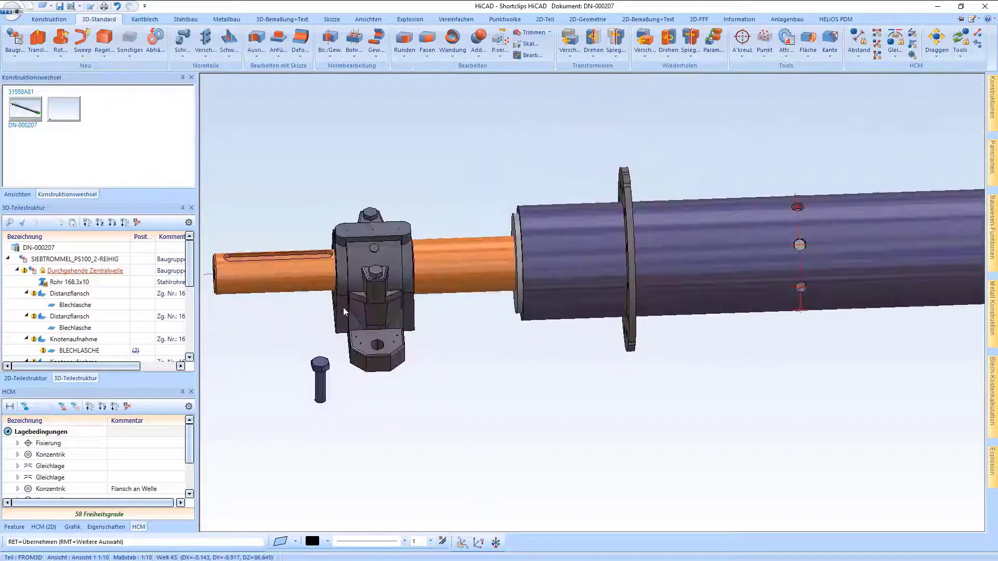
middle_drag(343, 307, 303, 297)
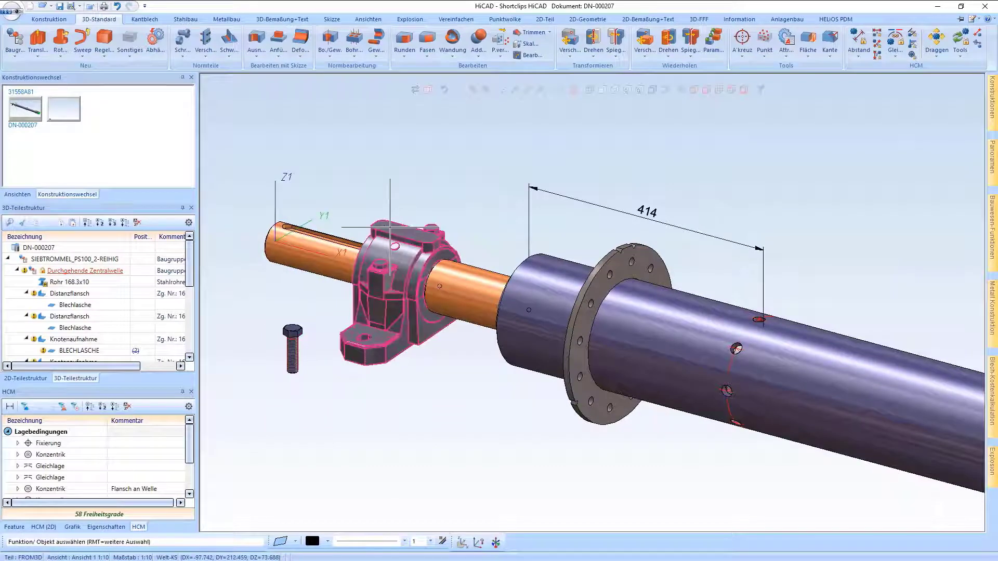
click(895, 41)
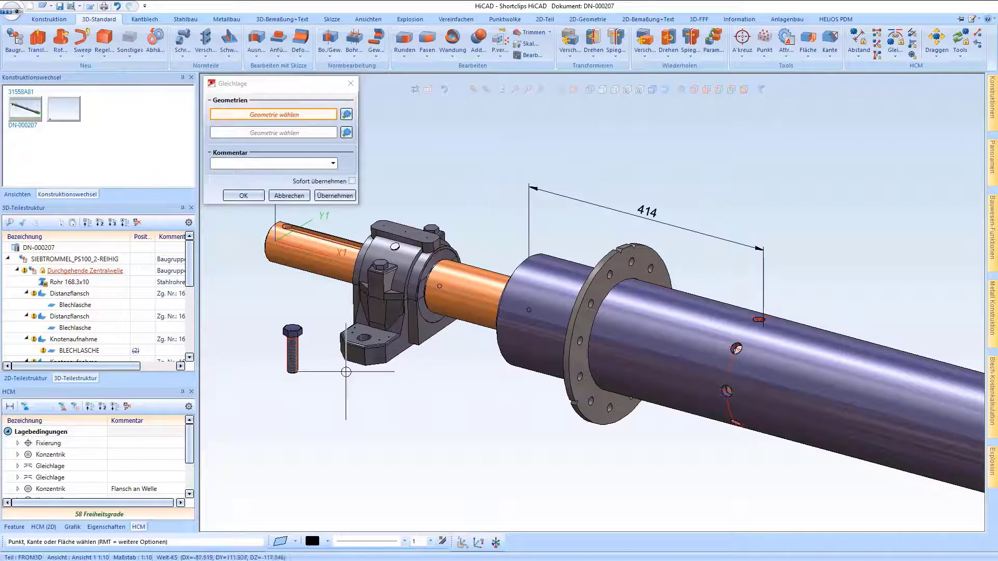
scroll(294, 341, up, 6)
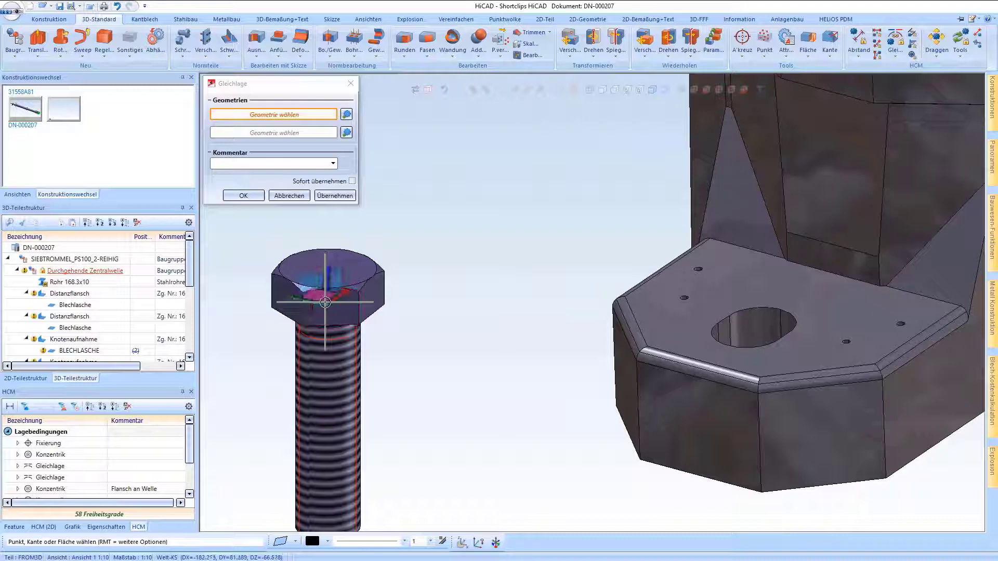
scroll(324, 301, up, 2)
scroll(324, 304, up, 2)
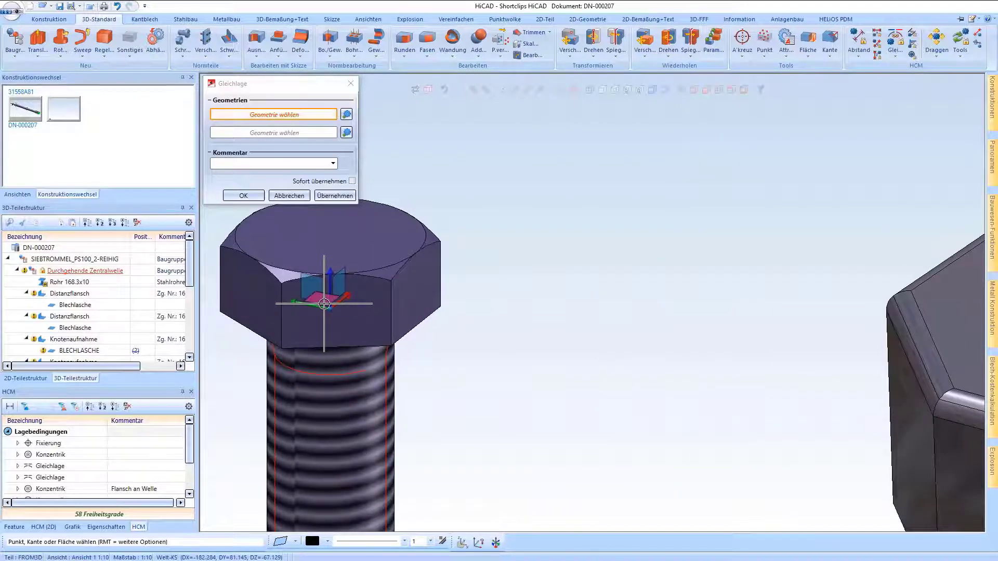
click(323, 304)
scroll(262, 330, down, 5)
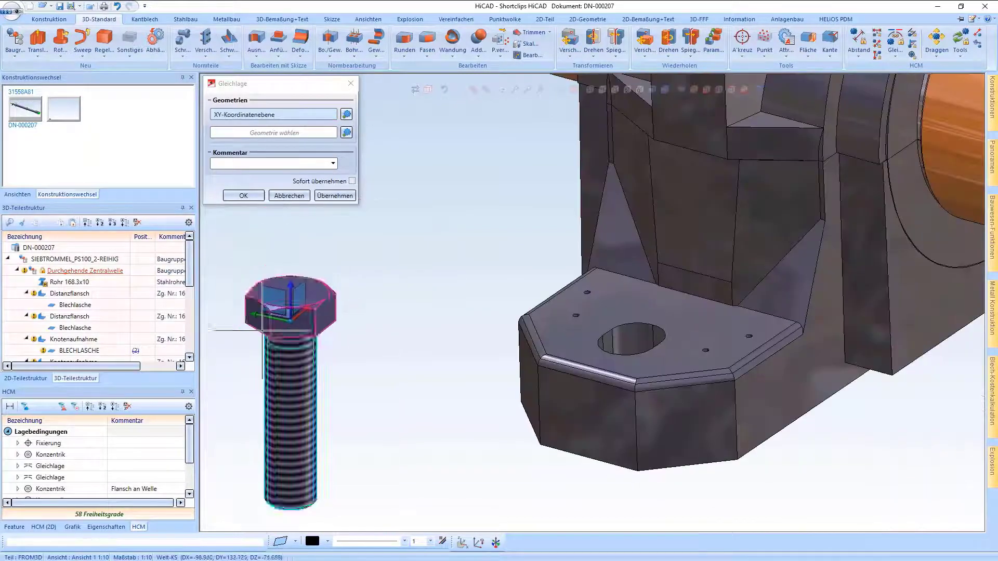
click(562, 324)
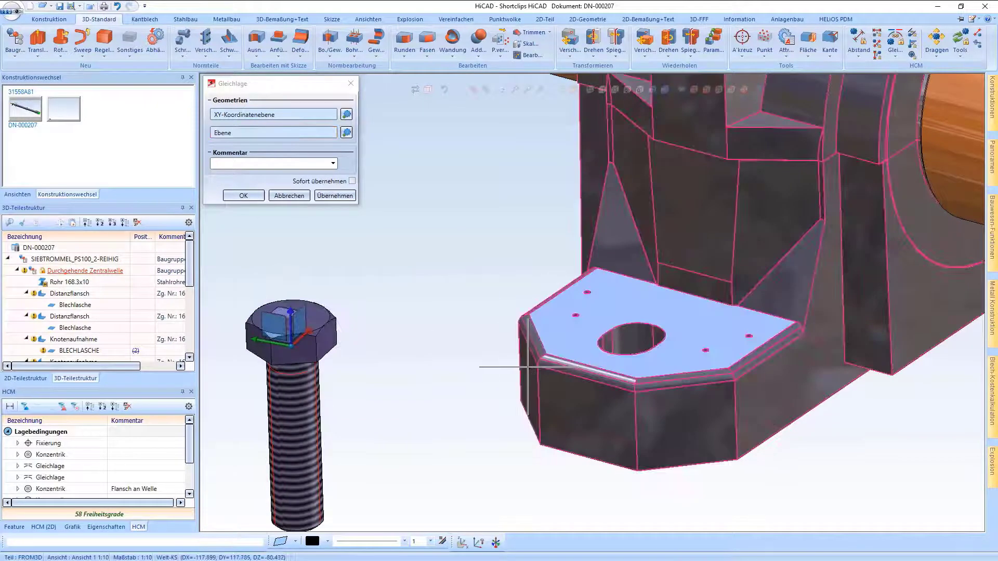
middle_click(424, 278)
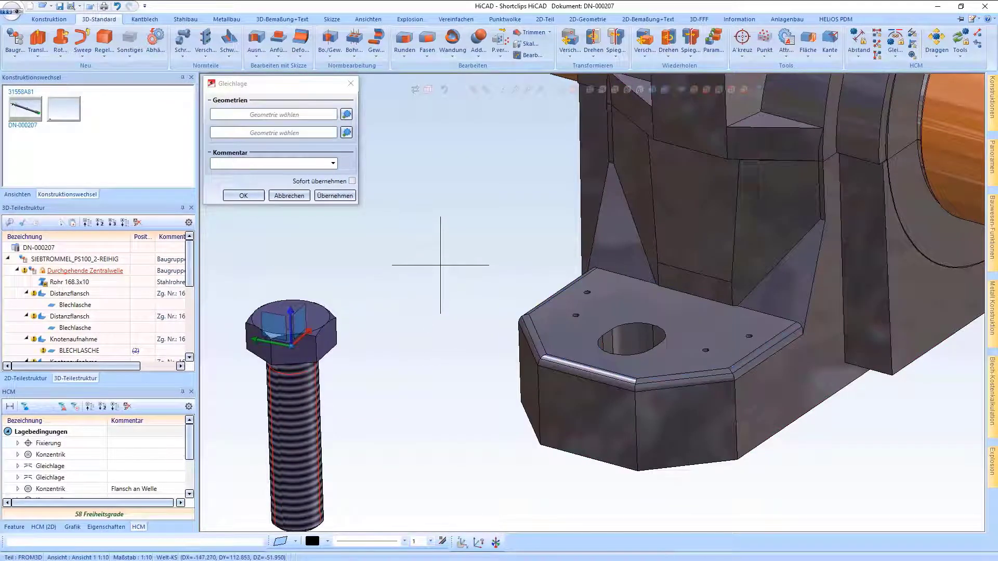
middle_click(525, 194)
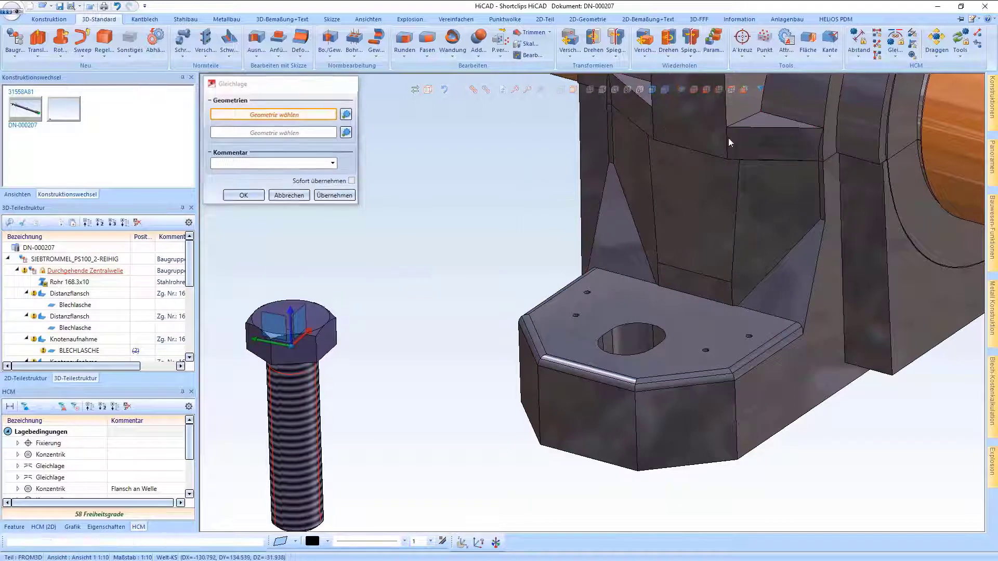
- Make the bolt's Z coordinate axis concentric (Konzentrik) with the centre point of the slotted hole in the bearing foot
click(895, 54)
click(918, 136)
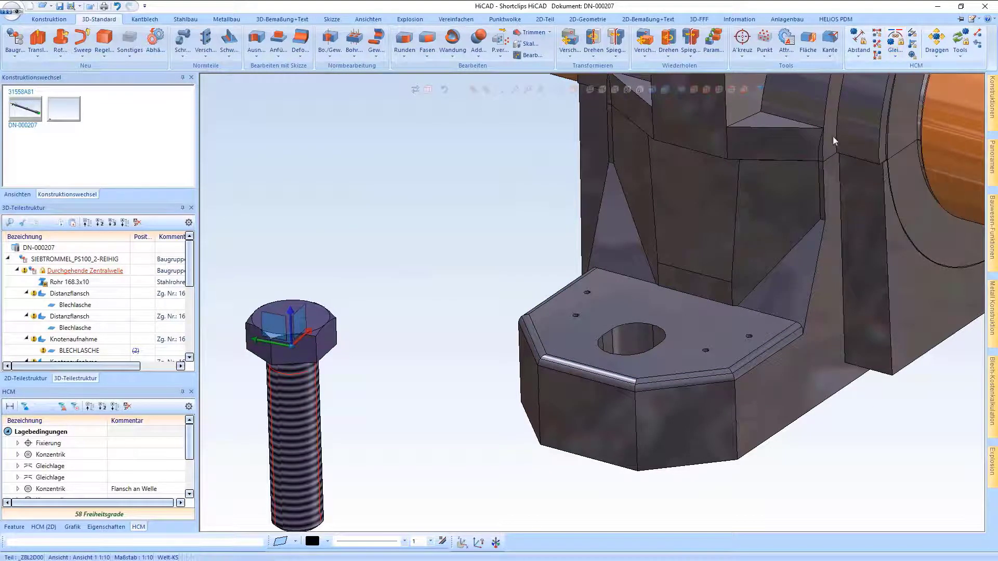
click(291, 311)
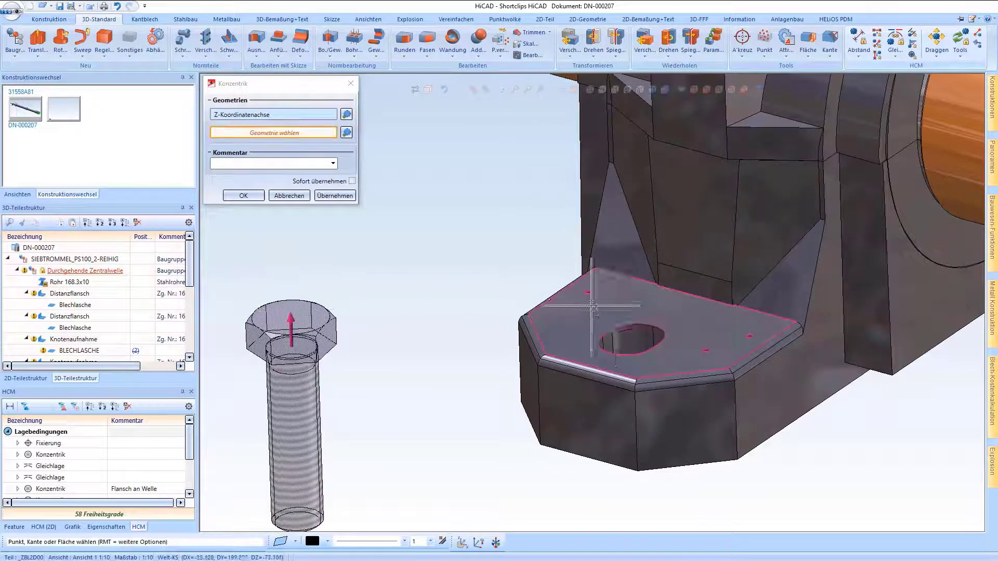
right_click(642, 339)
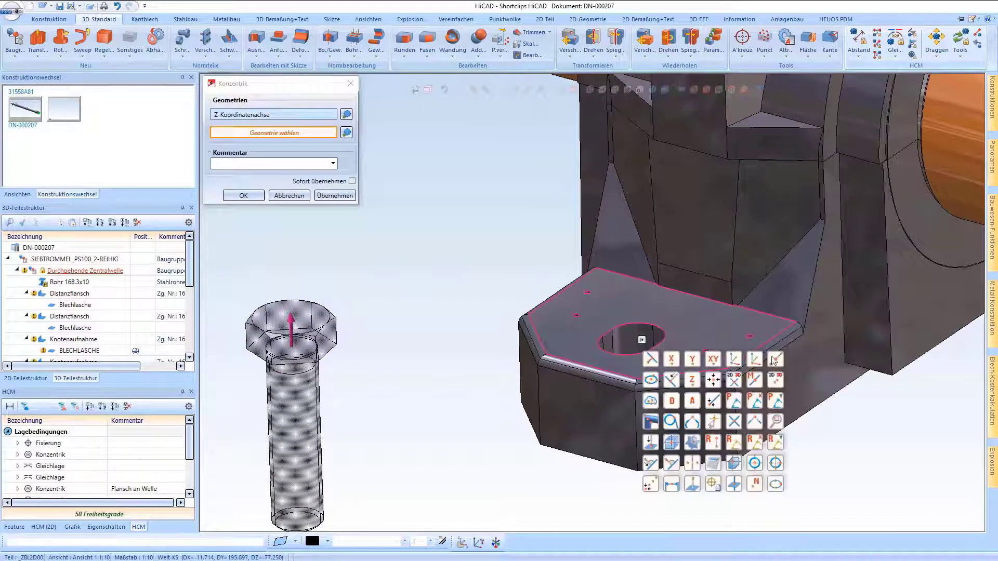
click(774, 360)
scroll(618, 337, up, 3)
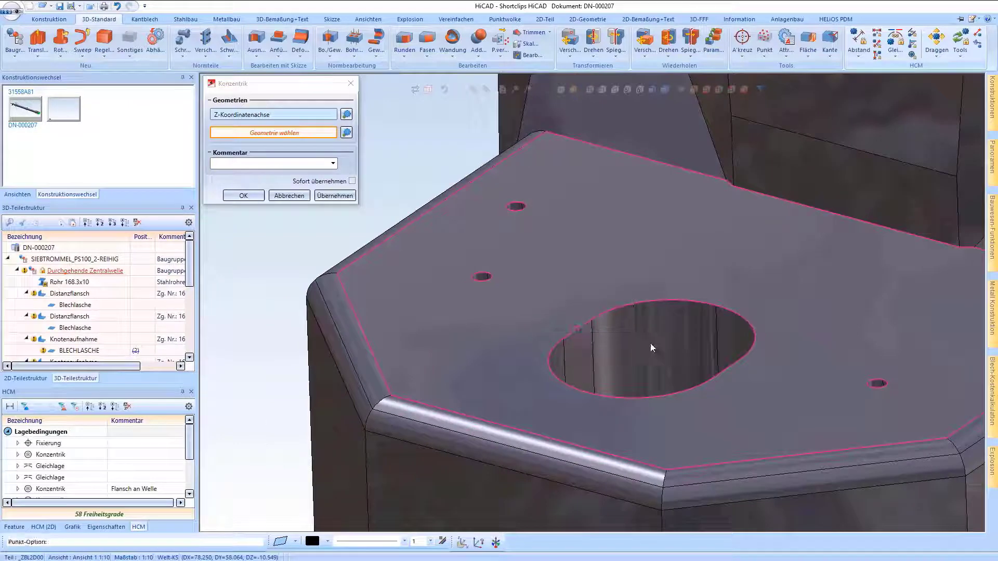
click(728, 369)
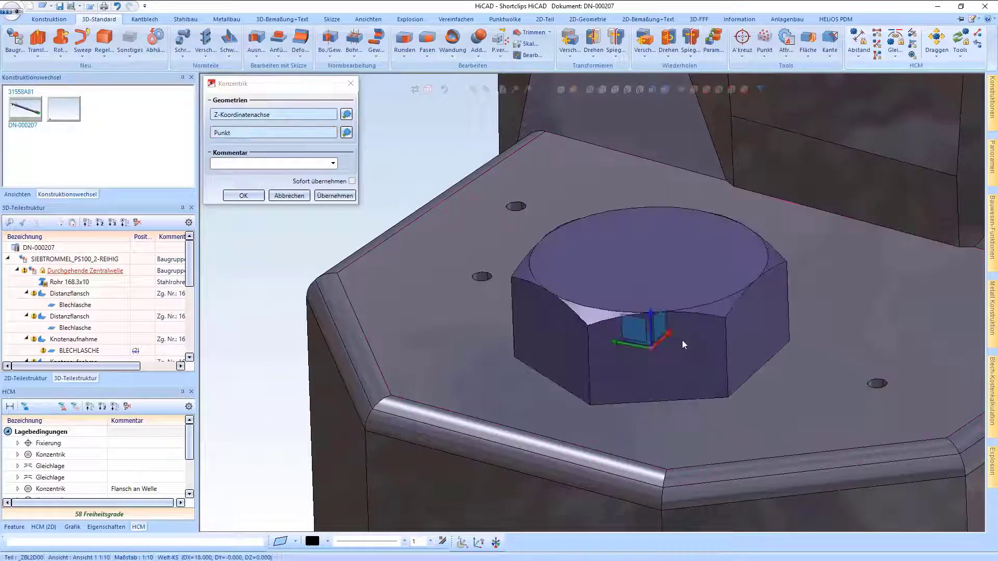
scroll(681, 341, down, 4)
middle_click(353, 309)
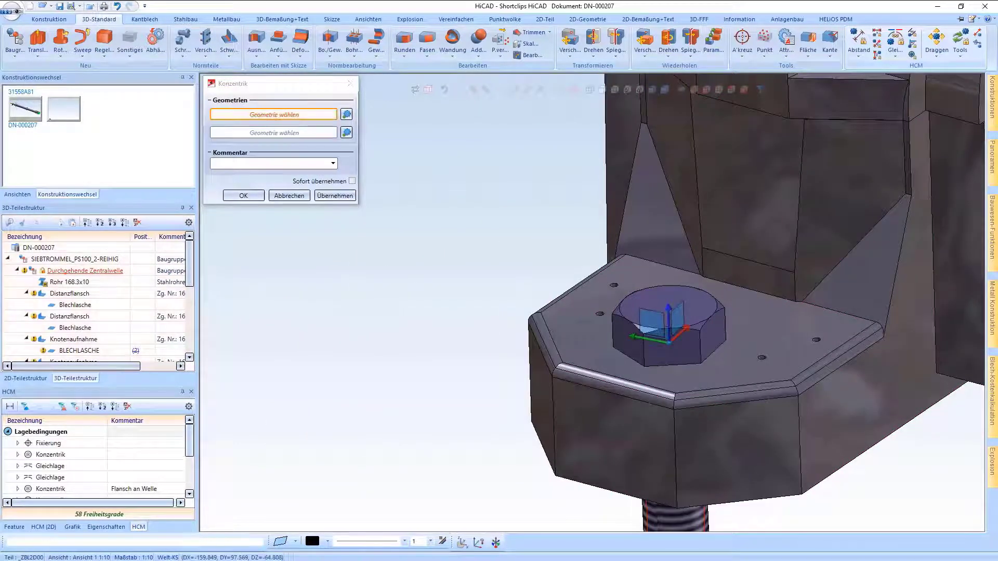
middle_click(353, 309)
scroll(345, 306, down, 4)
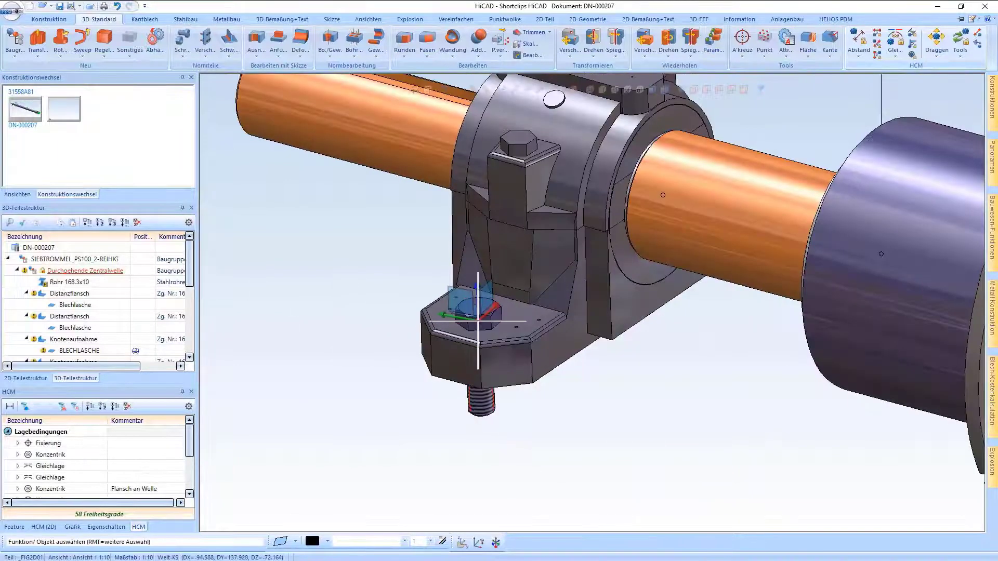
click(937, 40)
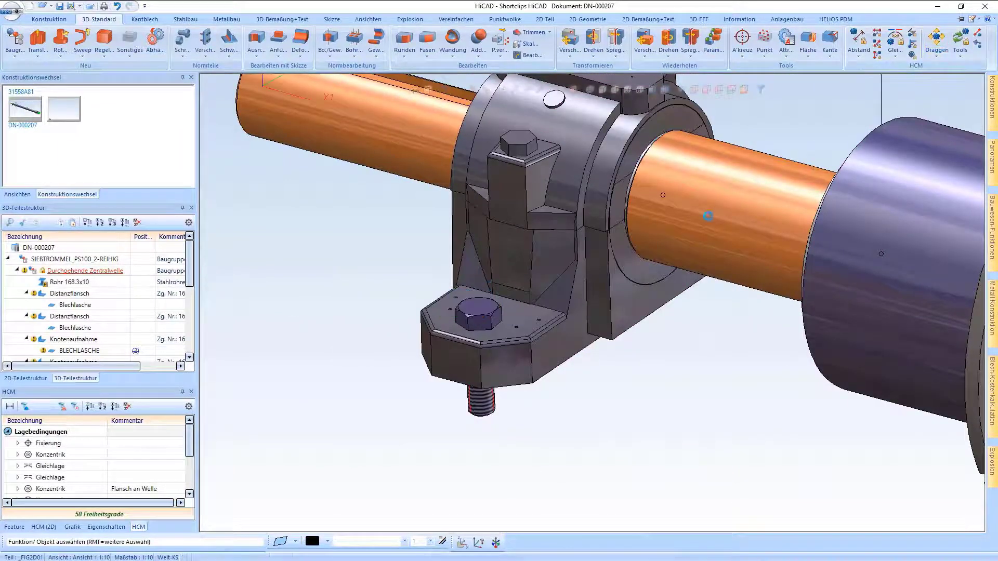
scroll(302, 451, down, 3)
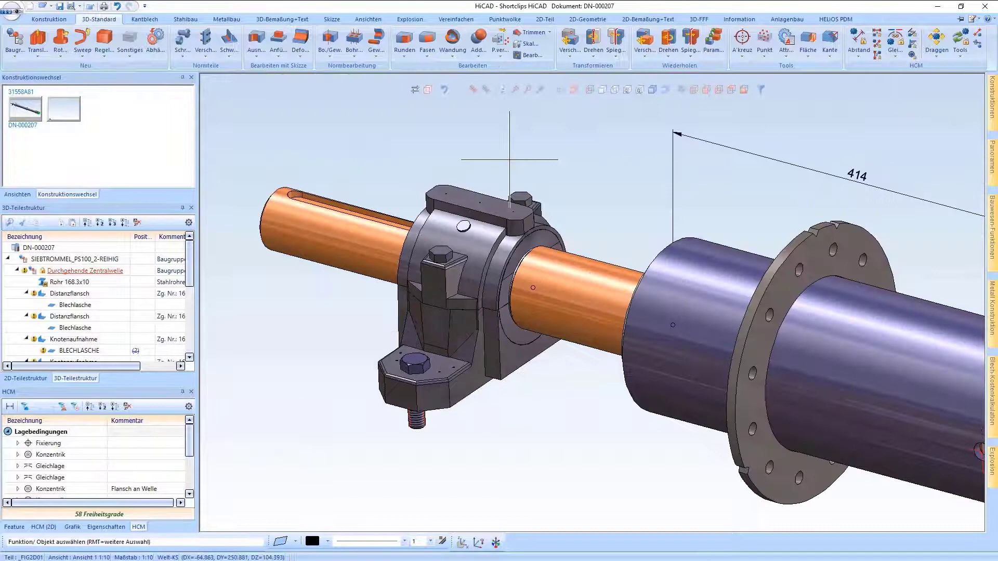
click(516, 90)
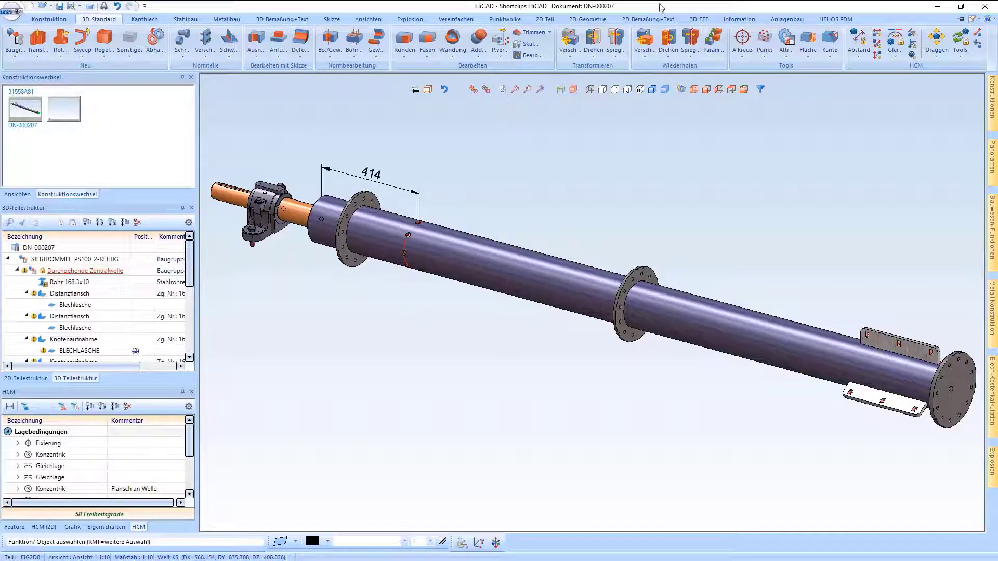
- Examine the HCM tests available in the Design Checker and close it without starting a check
click(736, 20)
click(821, 41)
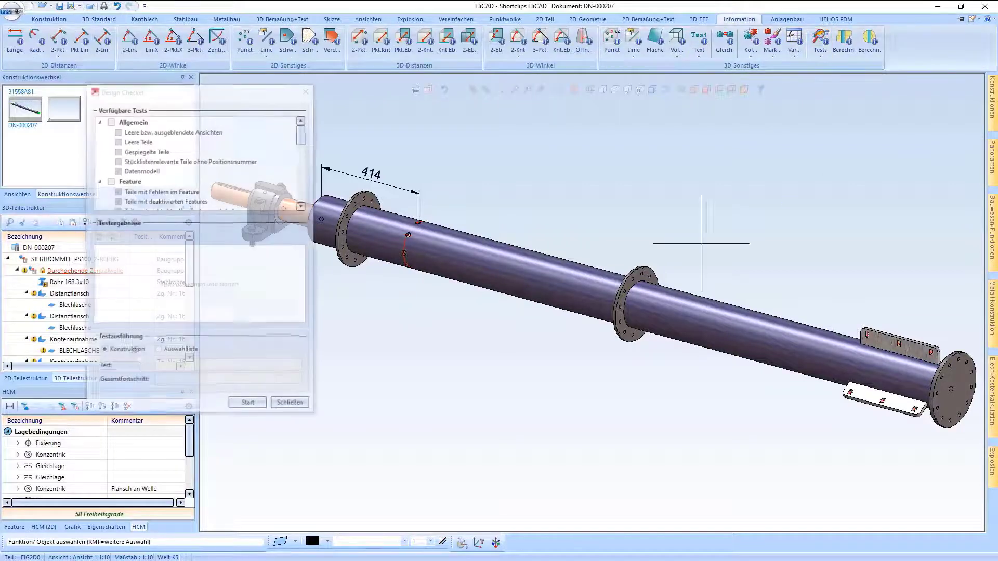
scroll(219, 188, down, 3)
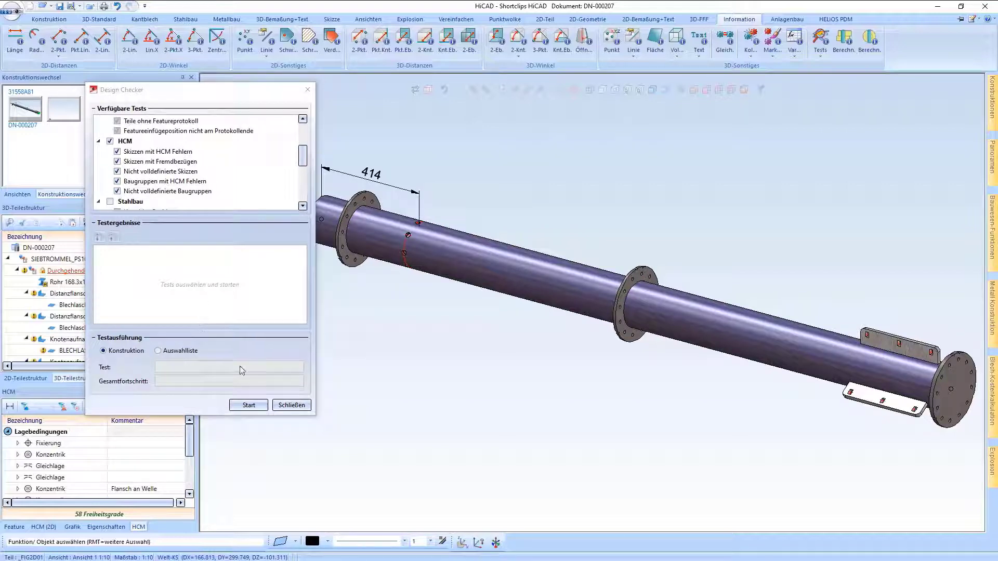
click(292, 405)
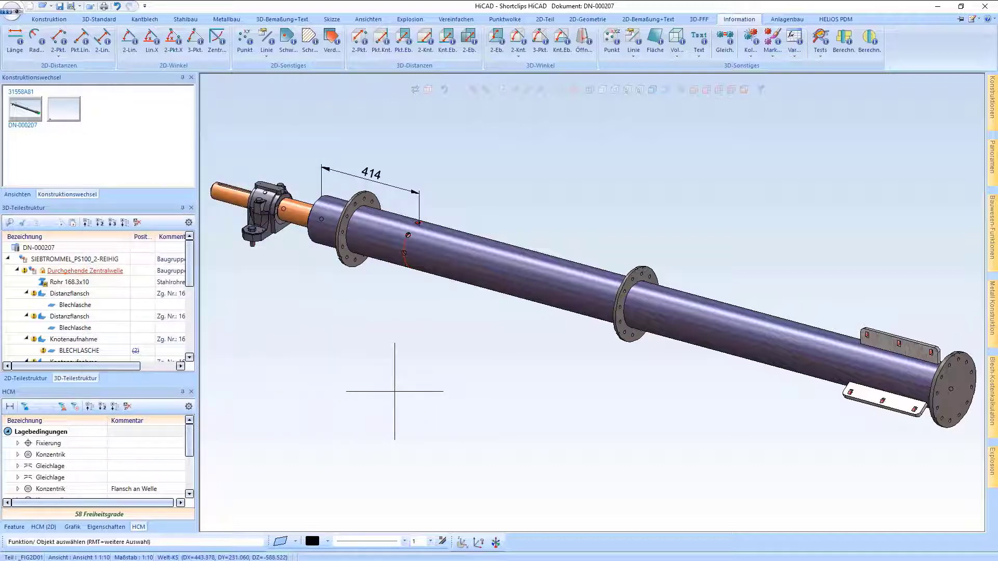